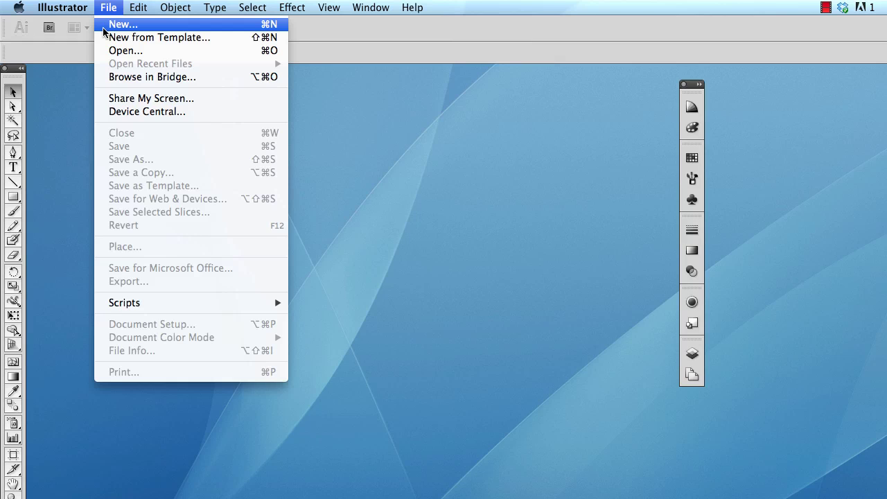
Create a Letter-size 8.5 x 11 inch document named 'logo', keeping units in inches.
left_click(104, 28)
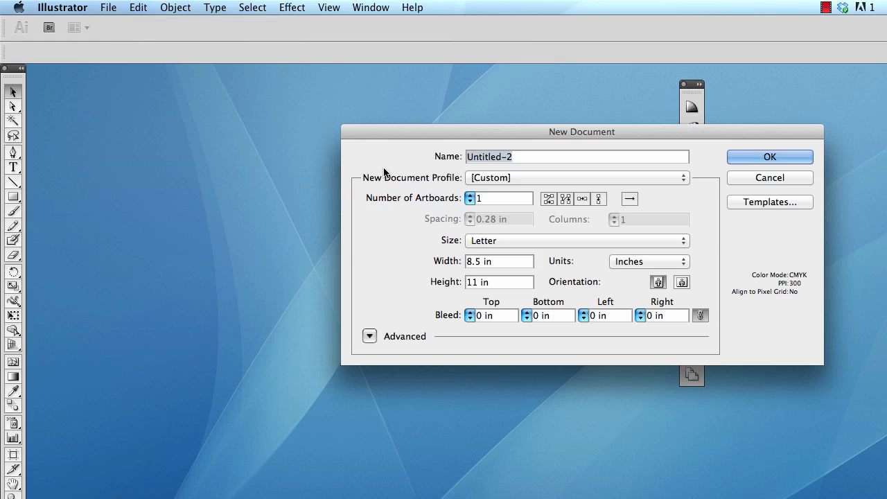
left_click_drag(417, 133, 194, 98)
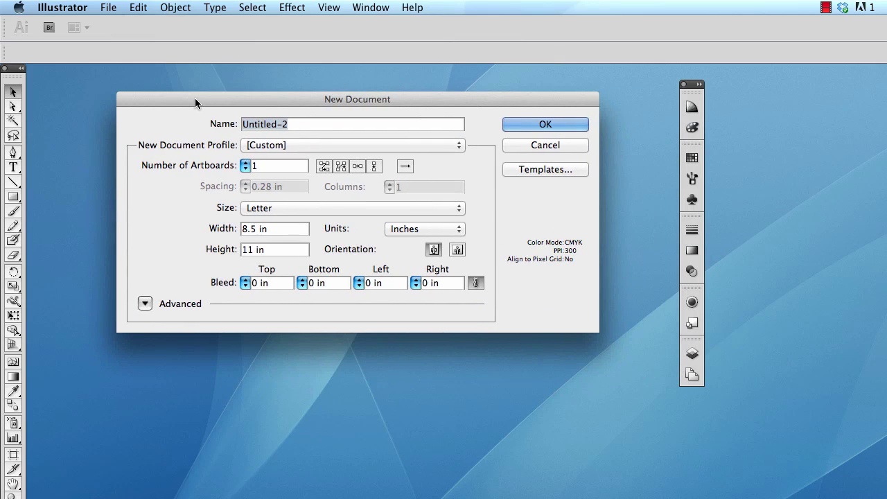
left_click(402, 229)
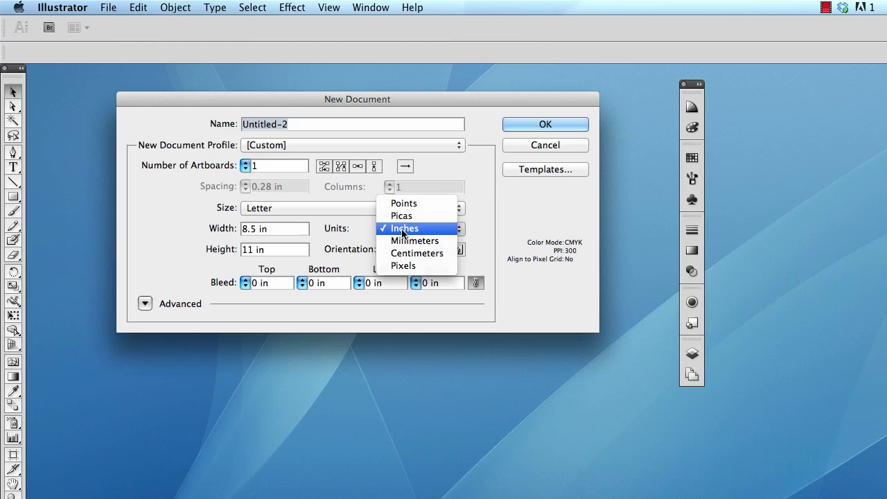
left_click(403, 231)
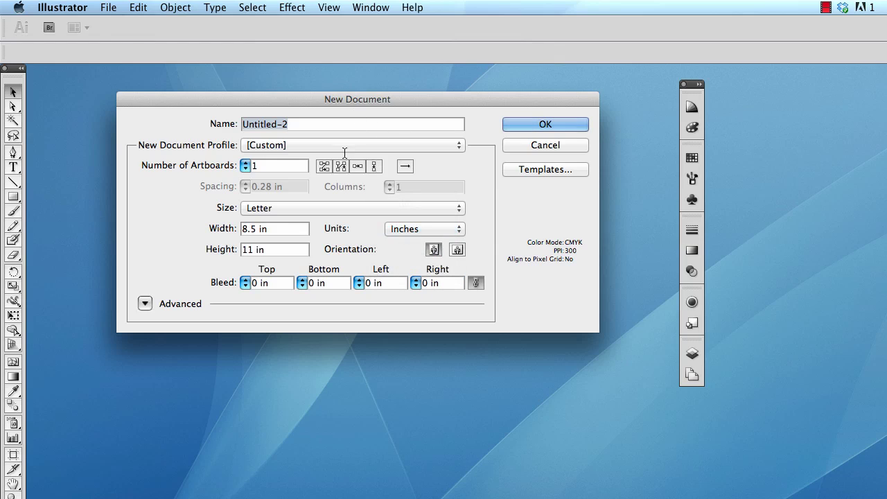
left_click(273, 146)
left_click(274, 165)
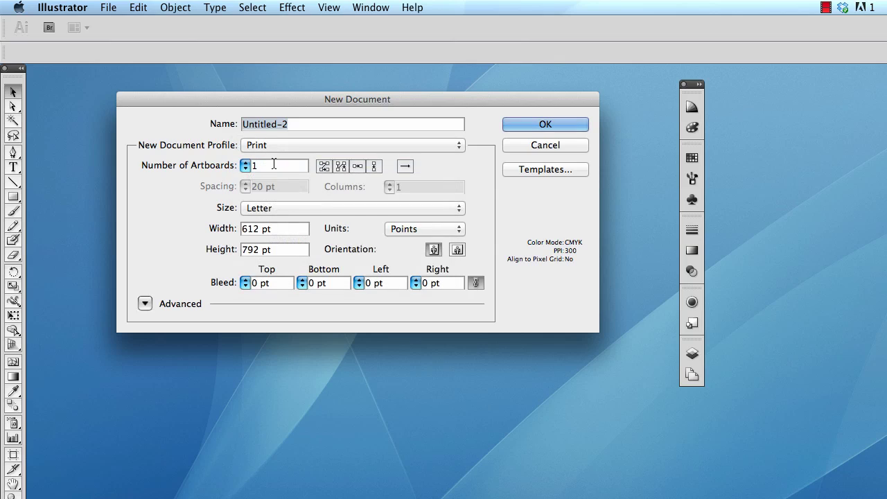
left_click(398, 230)
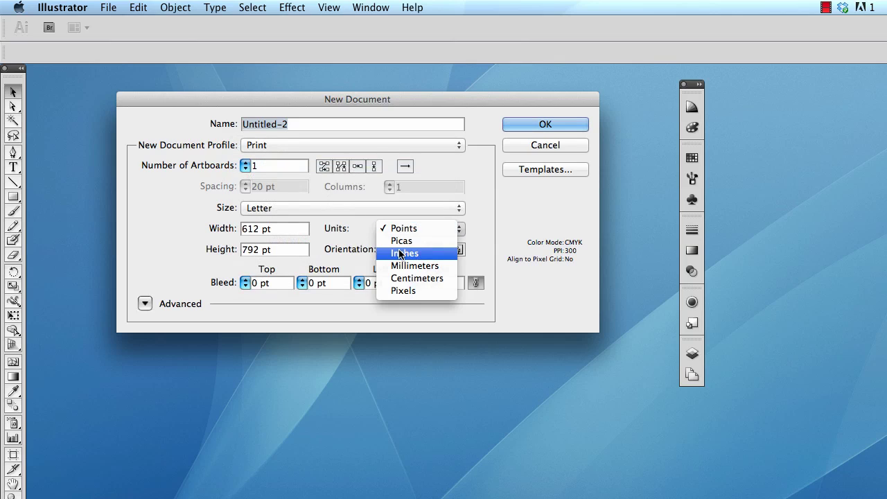
left_click(400, 253)
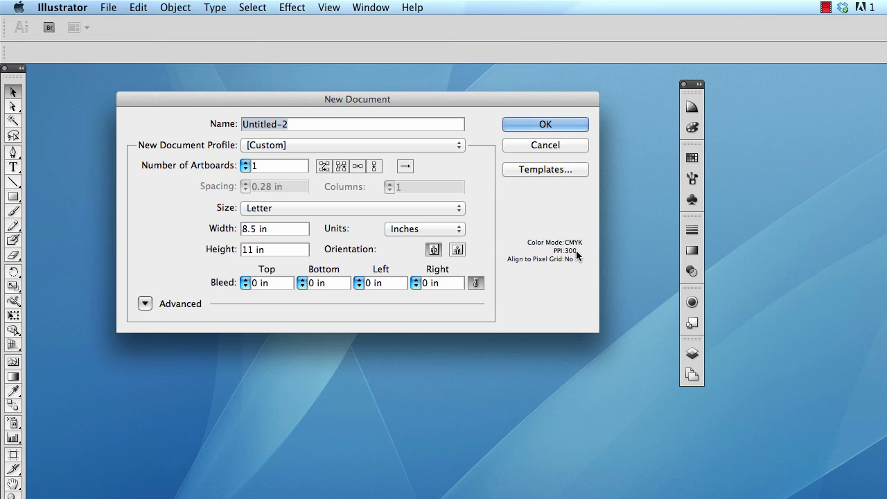
type("logo")
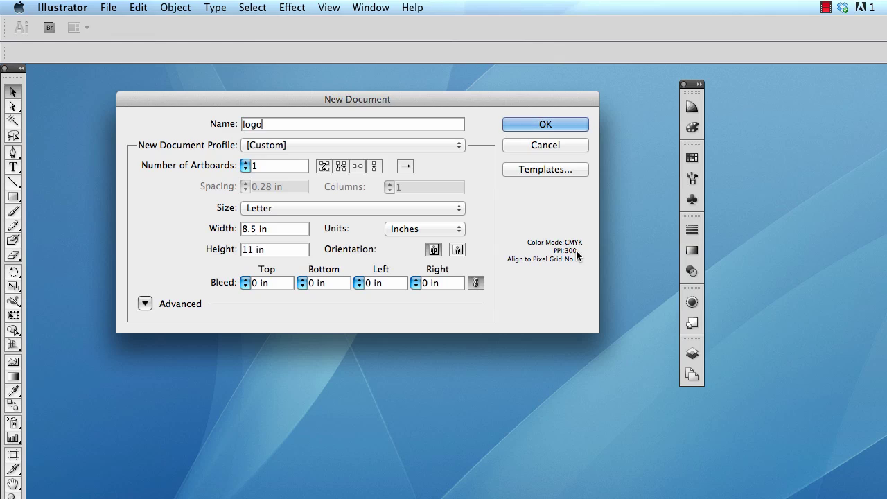
left_click(552, 127)
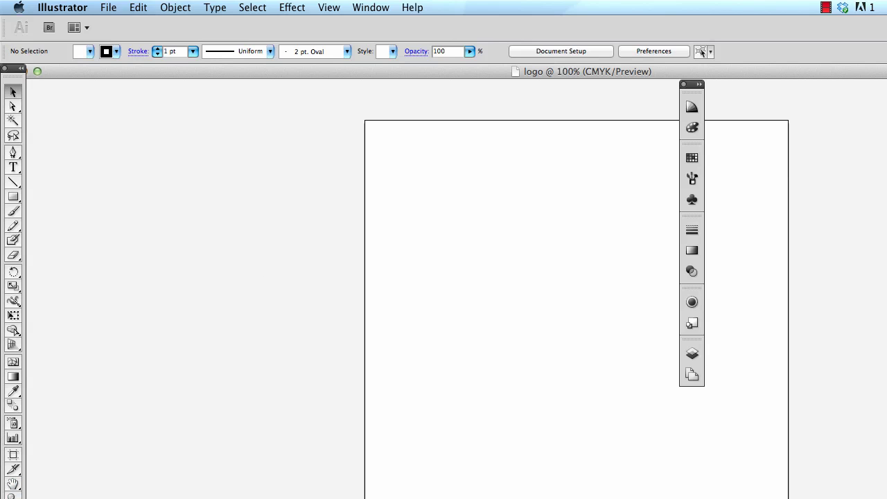
Resize the document window smaller and fit the whole blank artboard in view.
left_click_drag(750, 407, 699, 485)
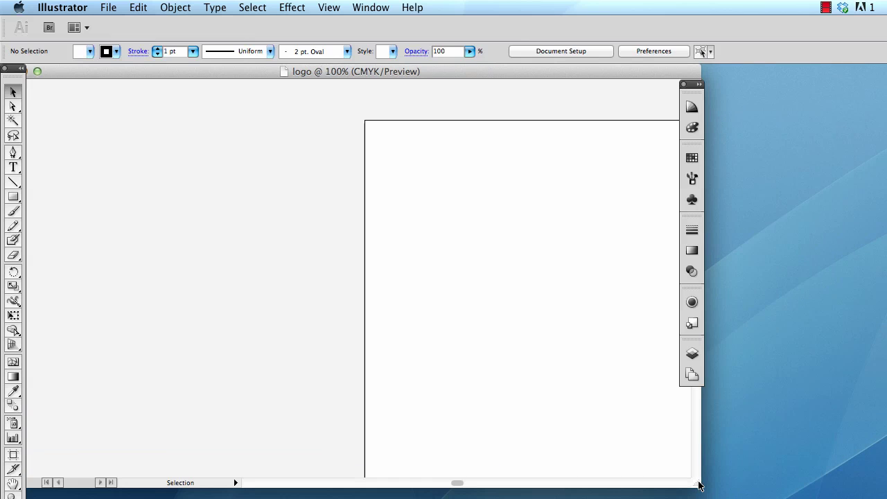
double_click(14, 487)
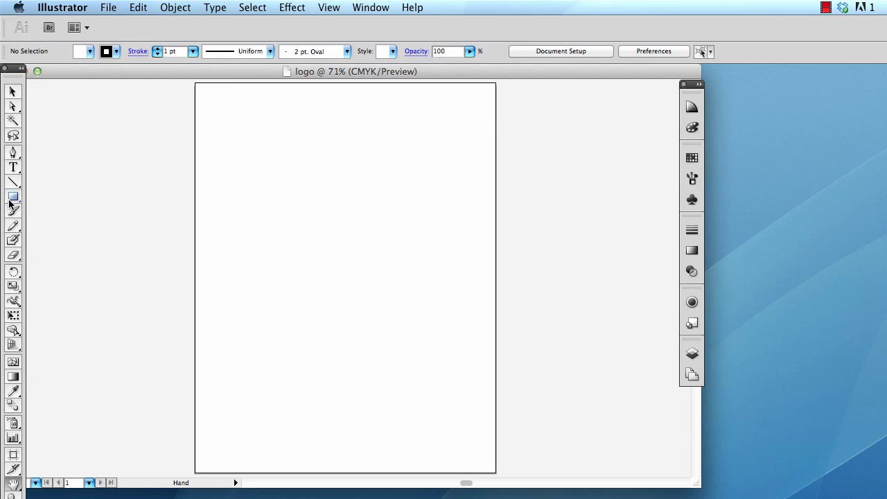
Draw a star near the artboard's top left with a red fill and light-yellow outline.
left_click_drag(12, 201, 72, 259)
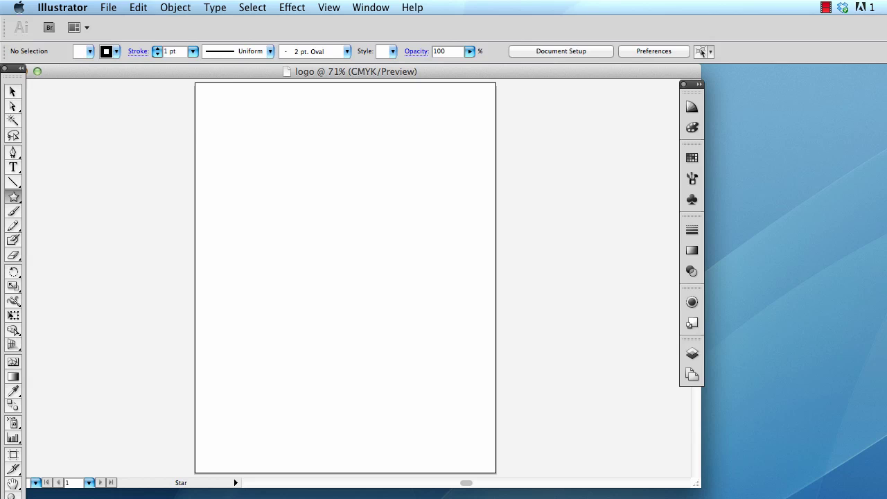
left_click_drag(253, 144, 278, 183)
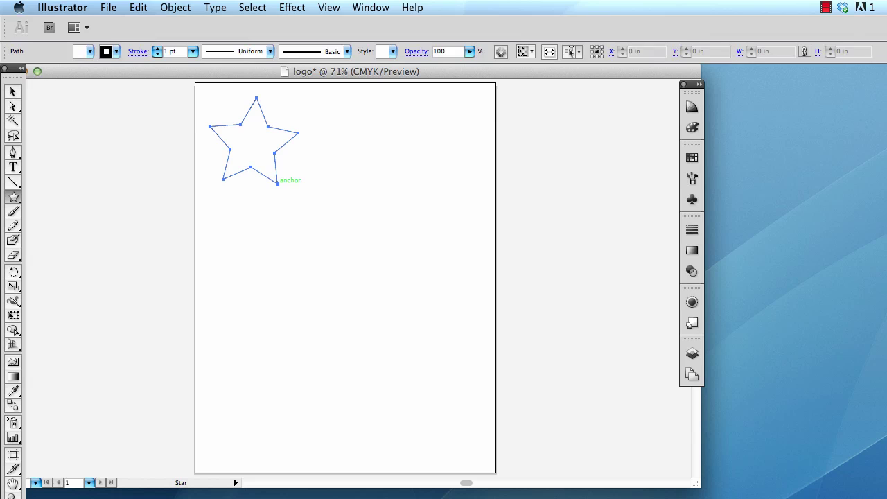
left_click(89, 54)
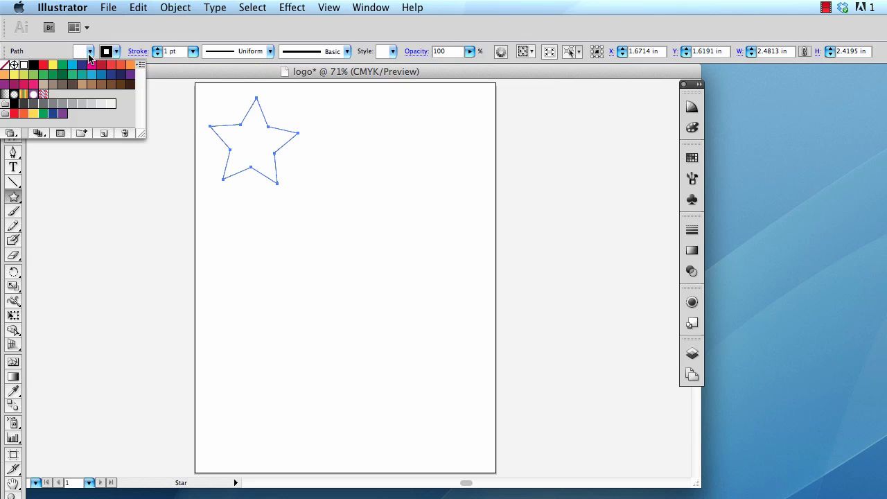
left_click(44, 66)
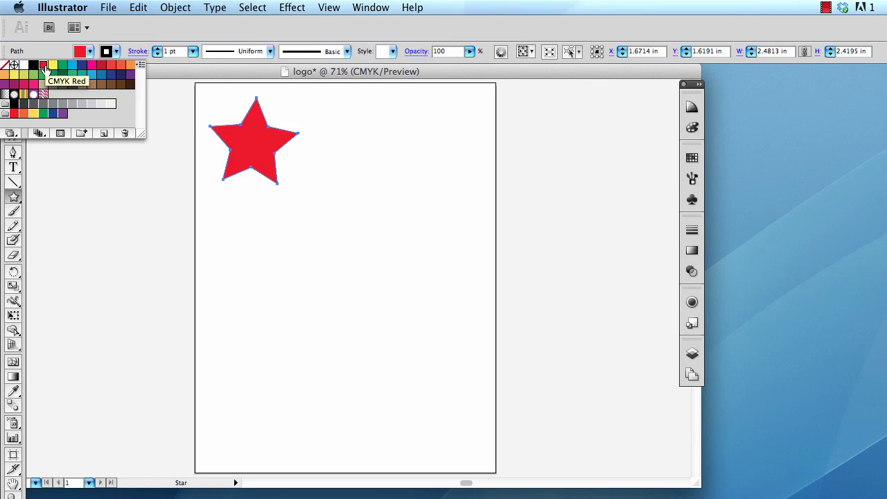
key("Escape")
left_click(117, 53)
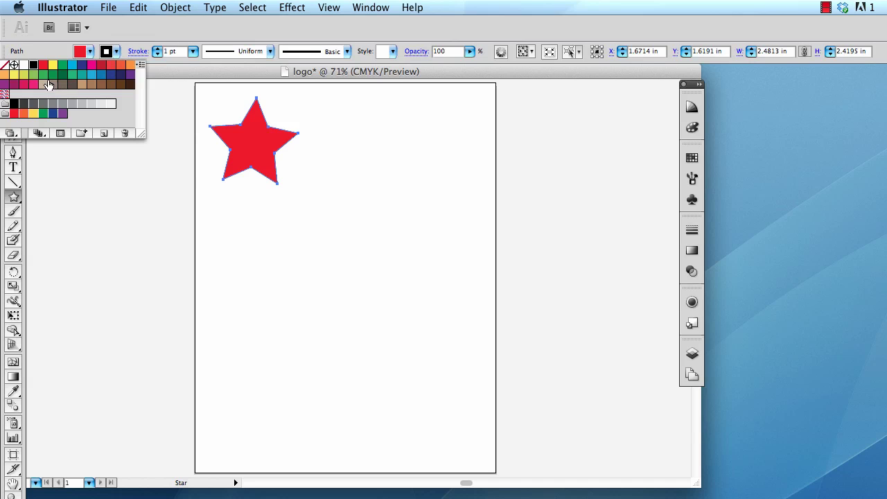
left_click(23, 74)
left_click(136, 26)
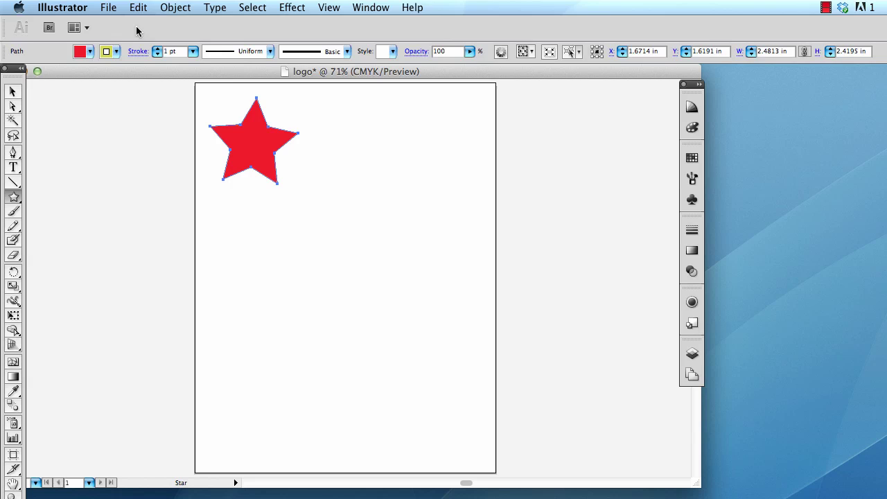
Move the star toward the upper middle of the artboard.
left_click(12, 94)
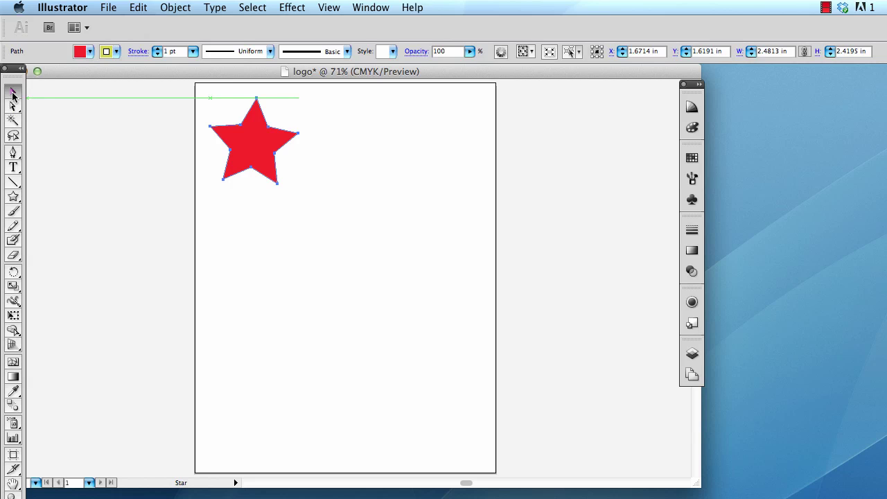
left_click(385, 251)
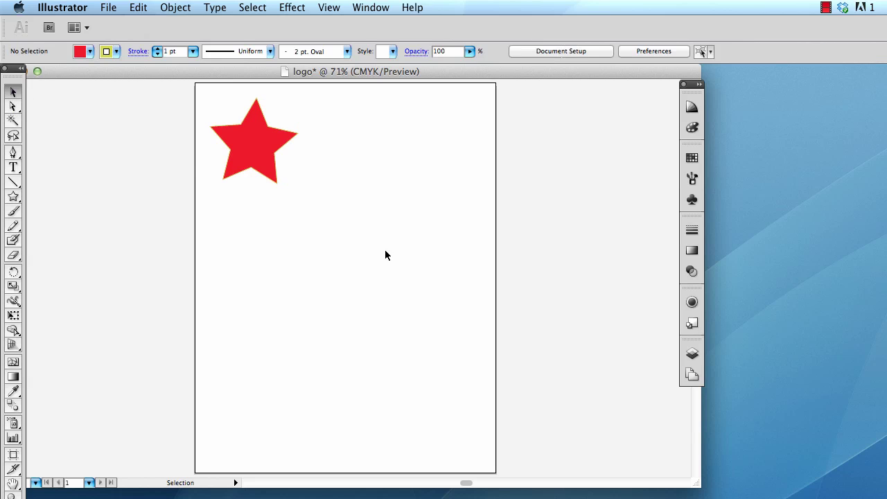
left_click_drag(262, 161, 310, 191)
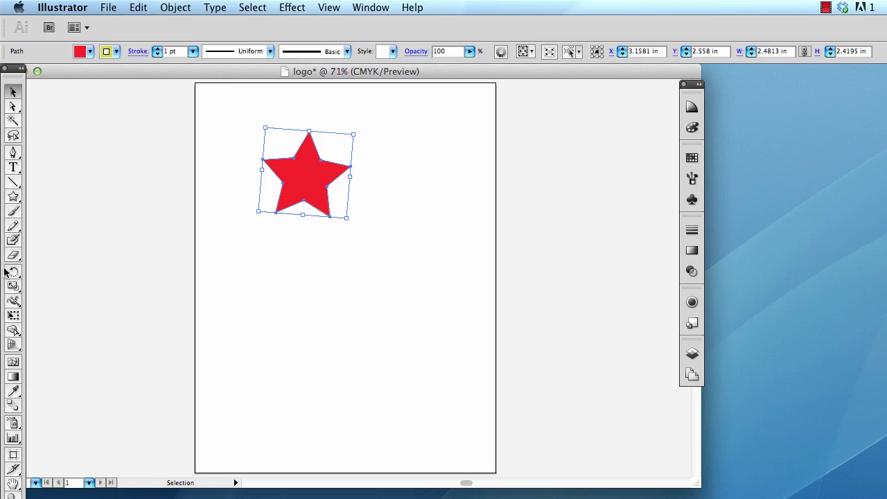
Zoom in on the star's upper-left edge to check its thin yellow outline, then fit the artboard.
left_click(12, 494)
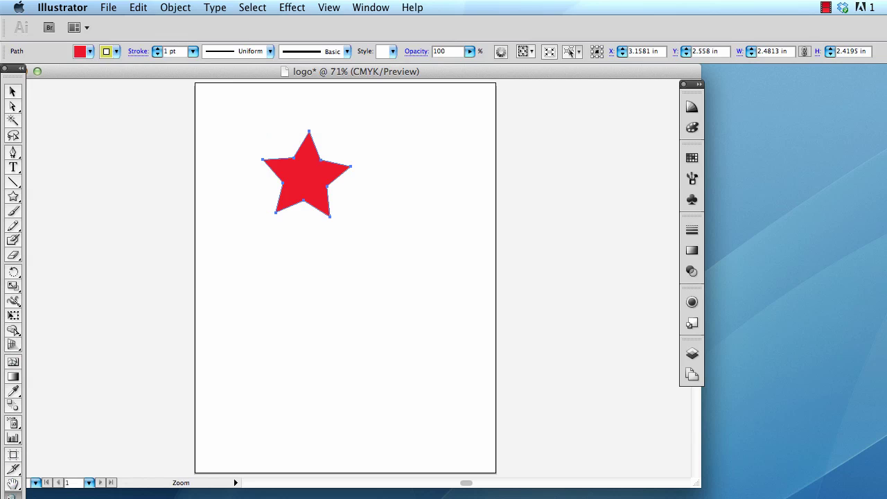
left_click_drag(246, 143, 297, 202)
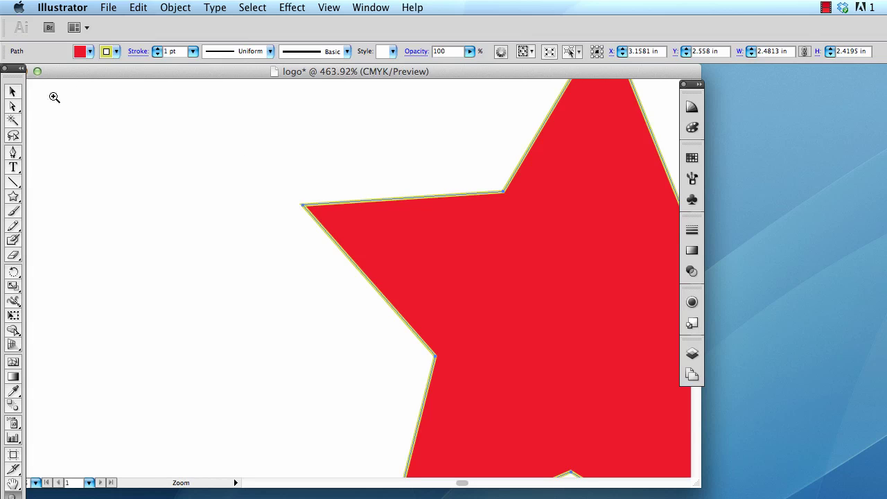
left_click(13, 92)
left_click(218, 128)
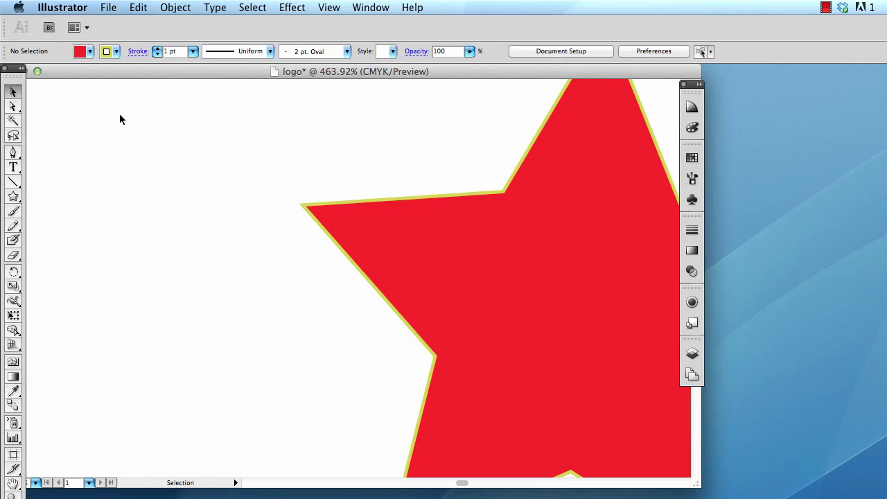
left_click_drag(13, 68, 7, 6)
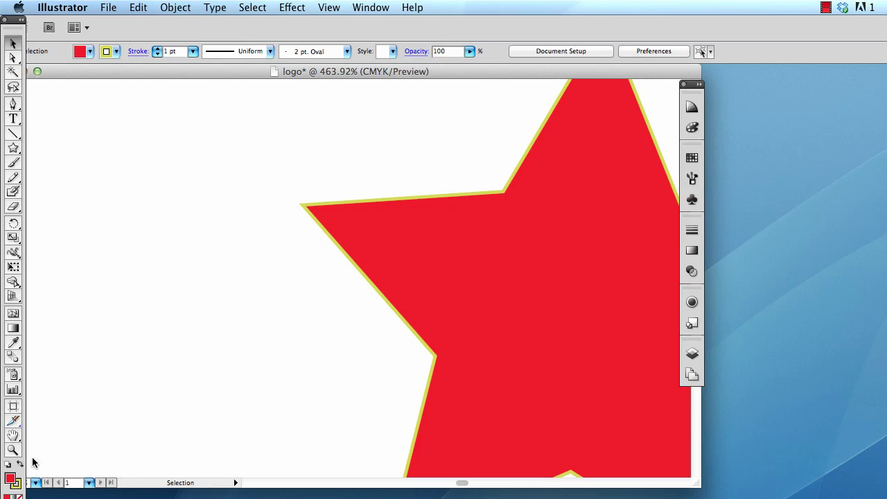
double_click(14, 436)
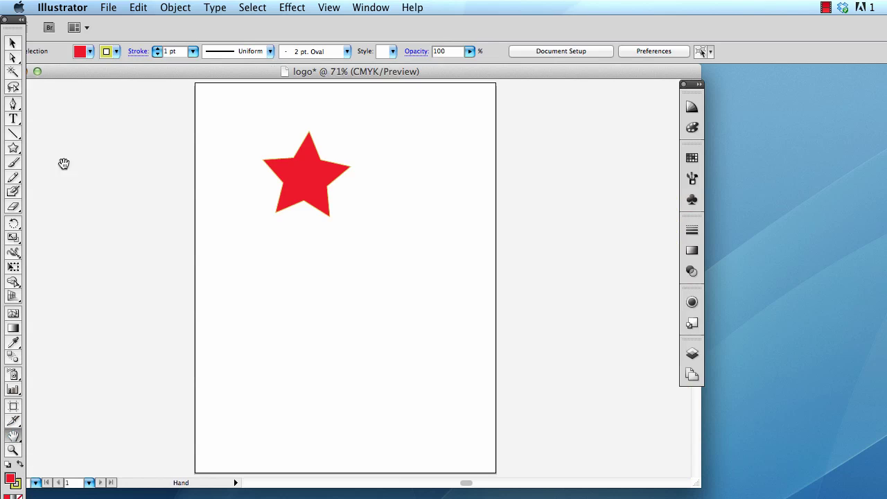
Create a five-sided polygon using the Polygon tool's settings dialog.
left_click(14, 151)
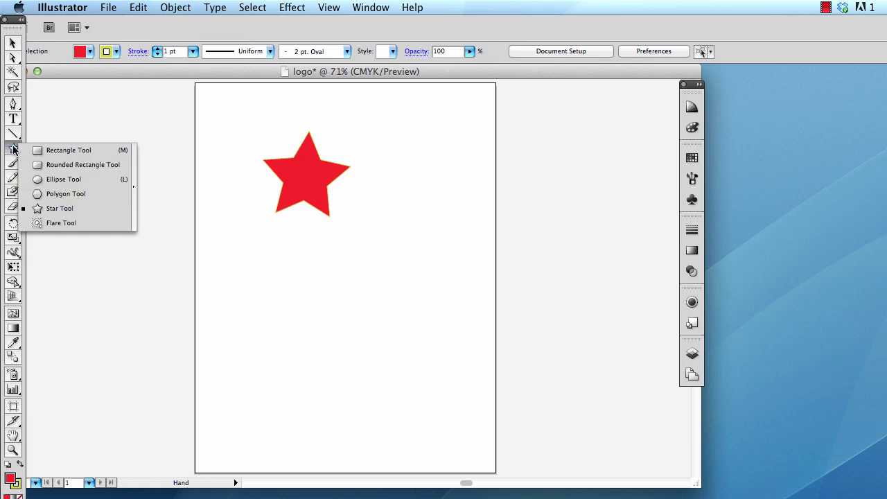
left_click_drag(13, 150, 49, 196)
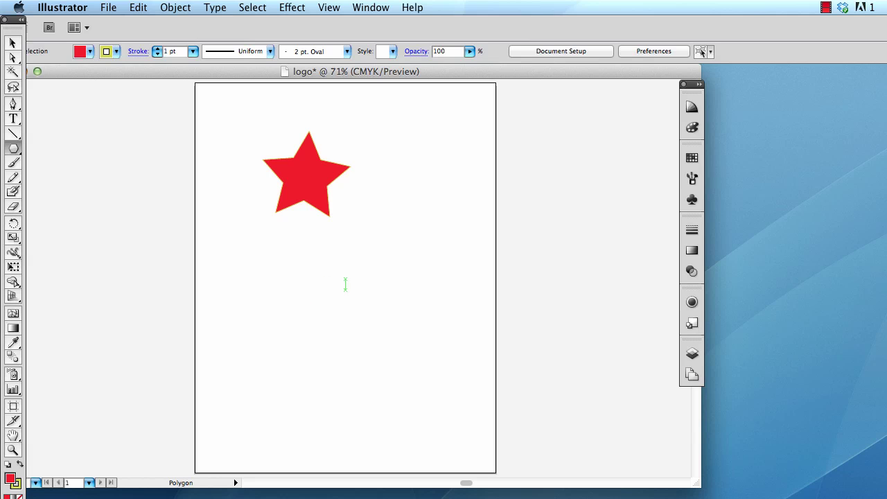
left_click(417, 256)
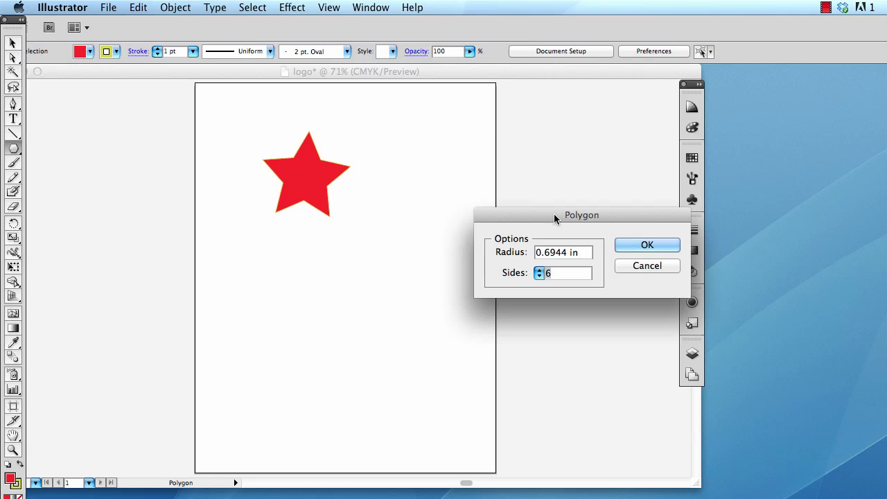
left_click_drag(554, 213, 312, 269)
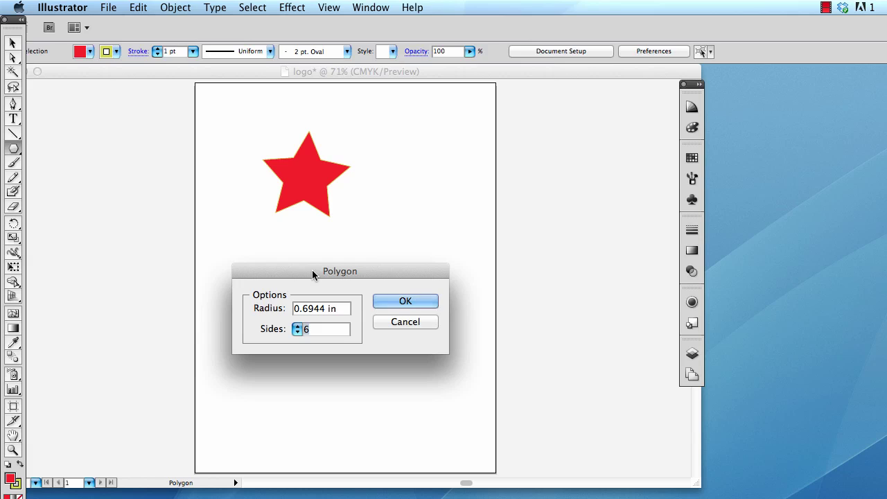
type("5")
left_click(405, 301)
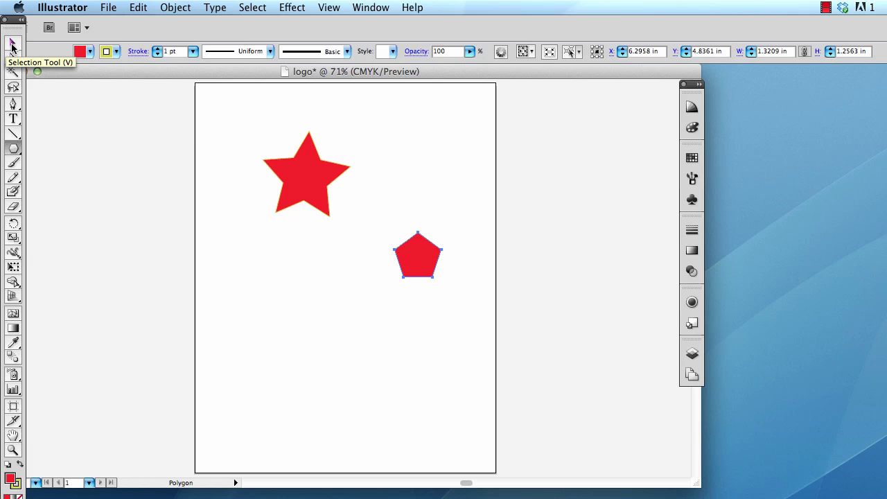
Set the pentagon's fill to yellow and its outline to red.
left_click(89, 52)
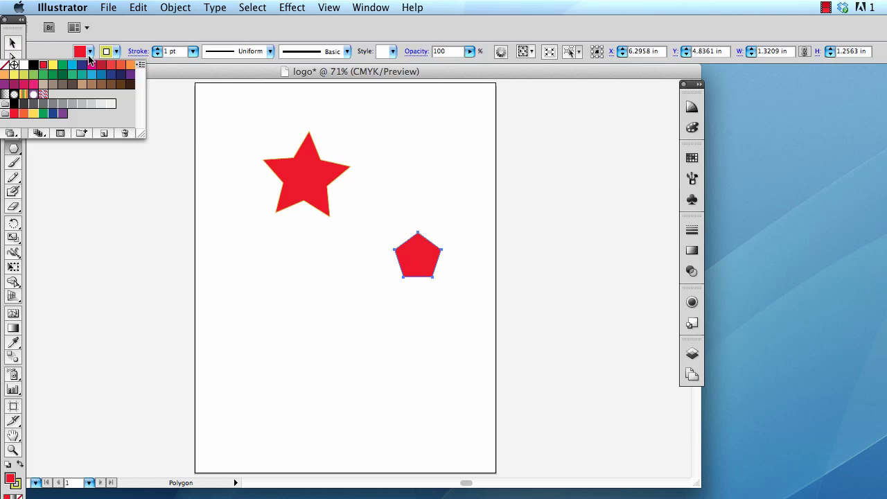
left_click(52, 65)
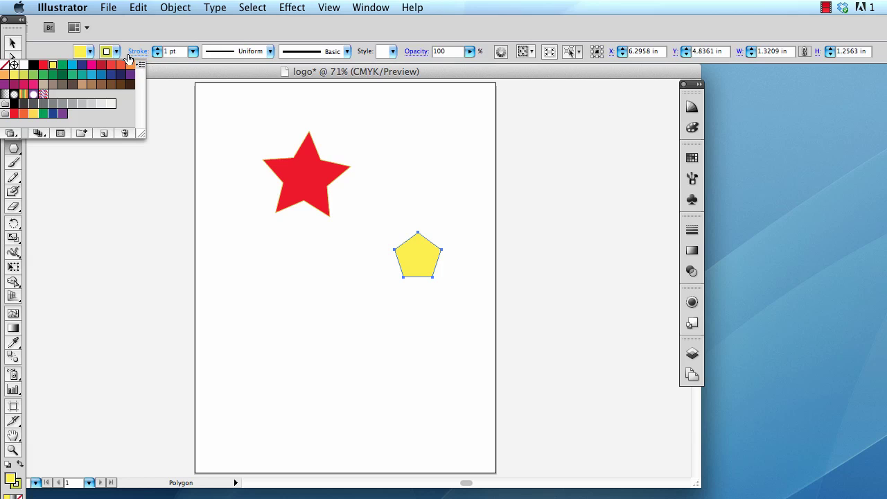
left_click(116, 54)
left_click(117, 56)
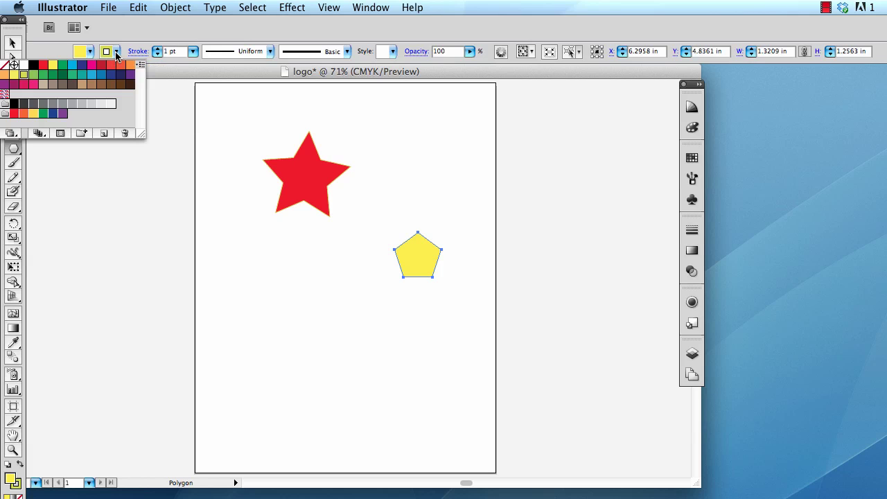
left_click(43, 65)
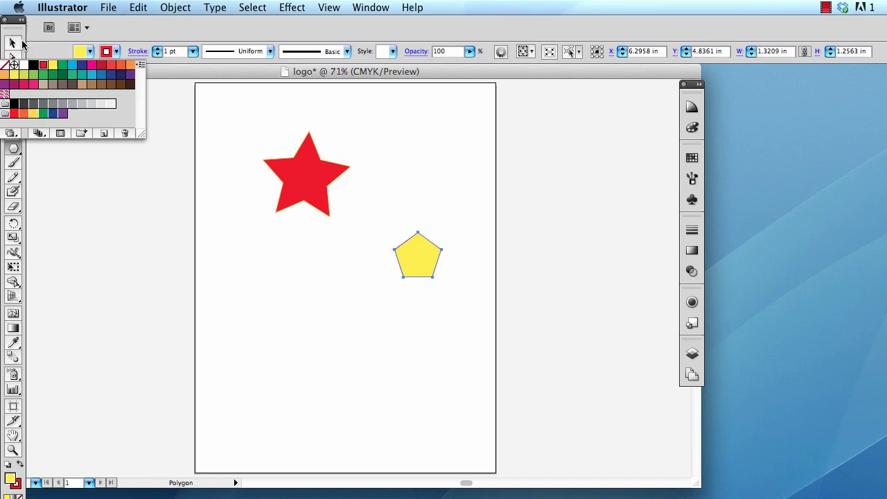
left_click(13, 44)
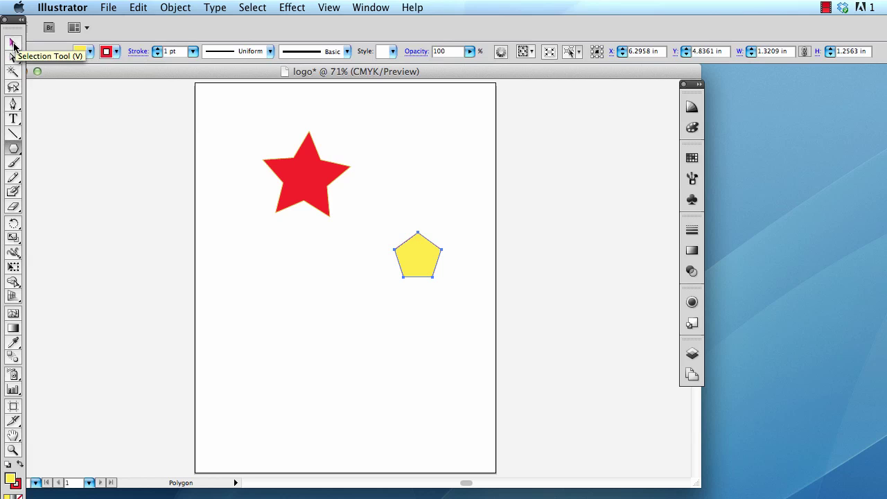
left_click(12, 43)
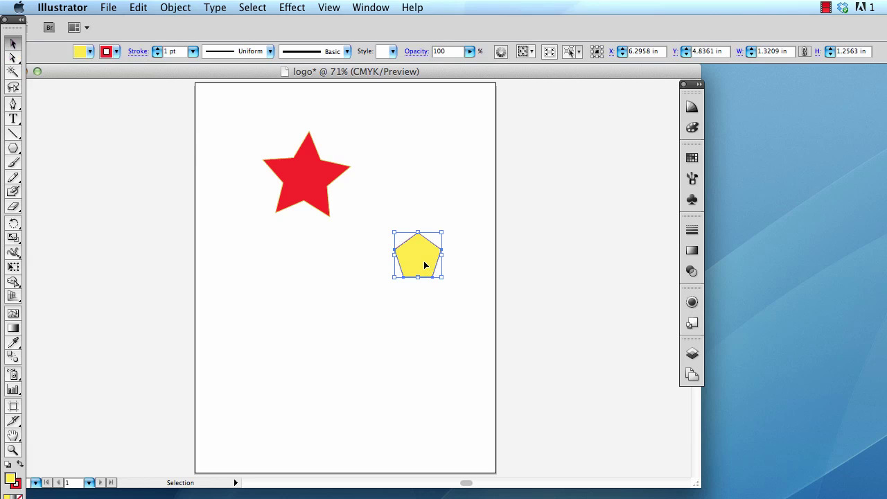
Move the yellow pentagon onto the star and bring the star to the front.
left_click_drag(425, 266, 368, 179)
left_click(391, 194)
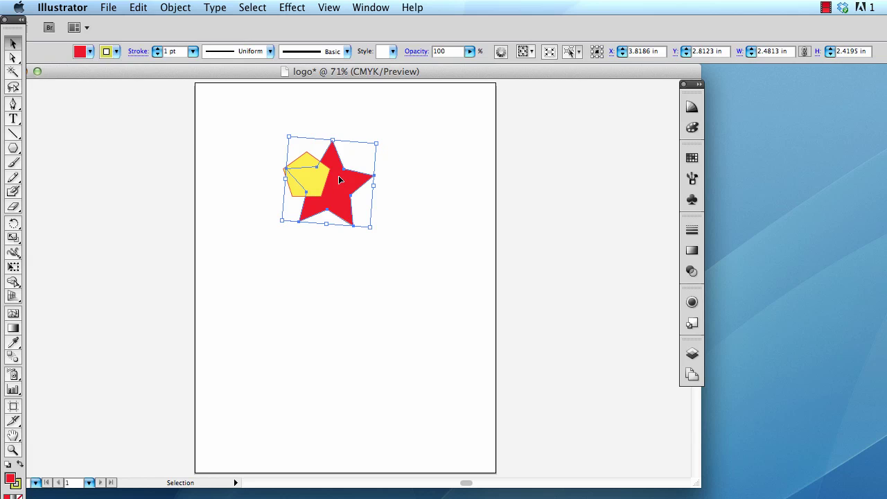
right_click(340, 180)
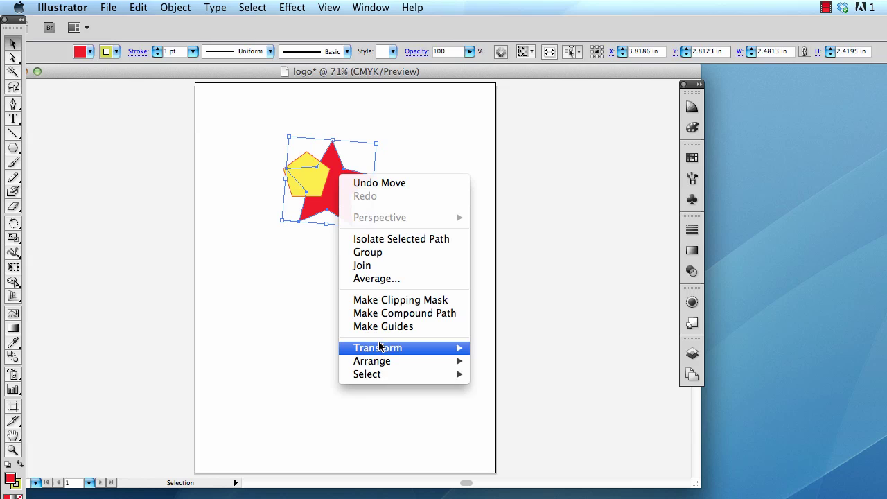
mouse_move(378, 361)
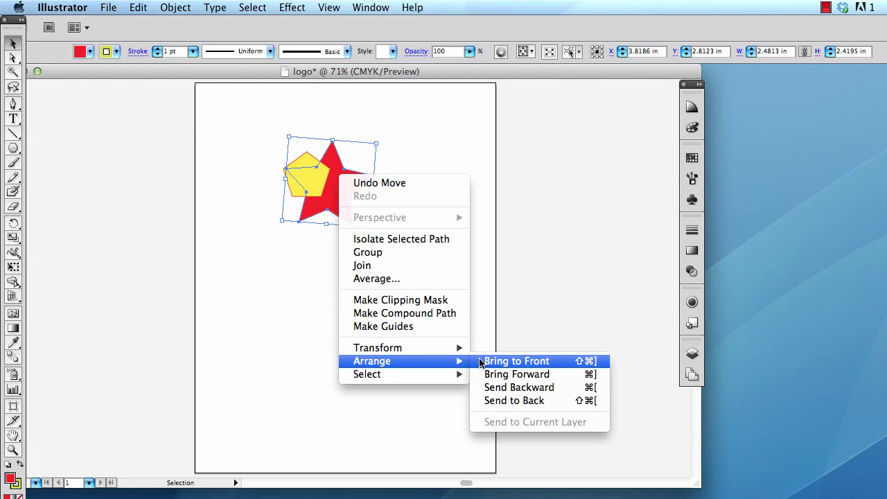
left_click(490, 360)
Move the red star right so it no longer overlaps the pentagon.
left_click(430, 271)
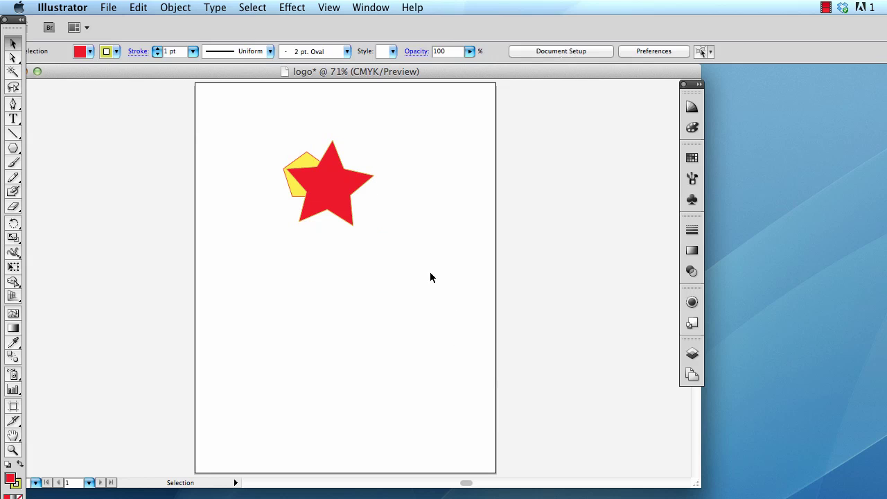
left_click(341, 194)
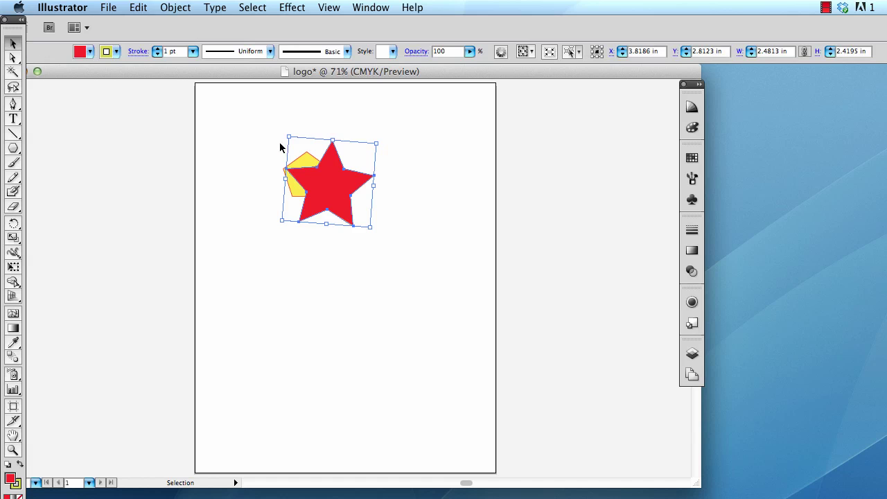
mouse_move(324, 176)
left_mouse_down()
mouse_move(354, 178)
mouse_move(341, 181)
left_mouse_up()
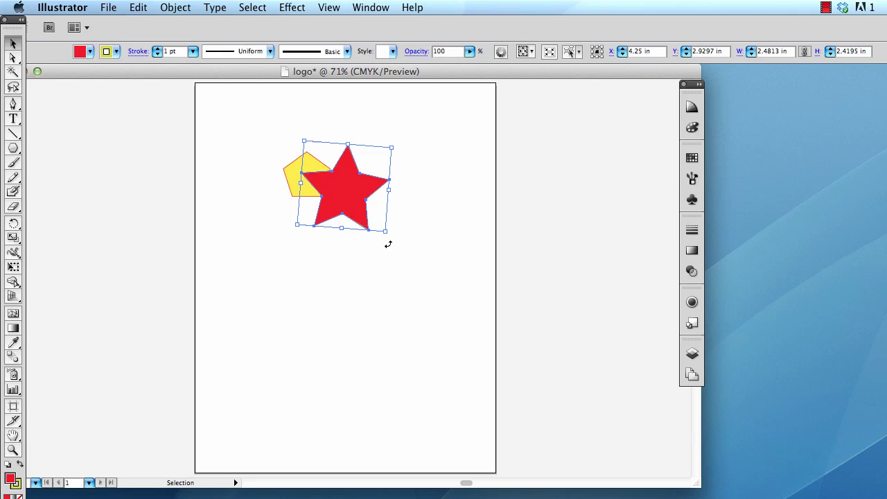
left_click(390, 251)
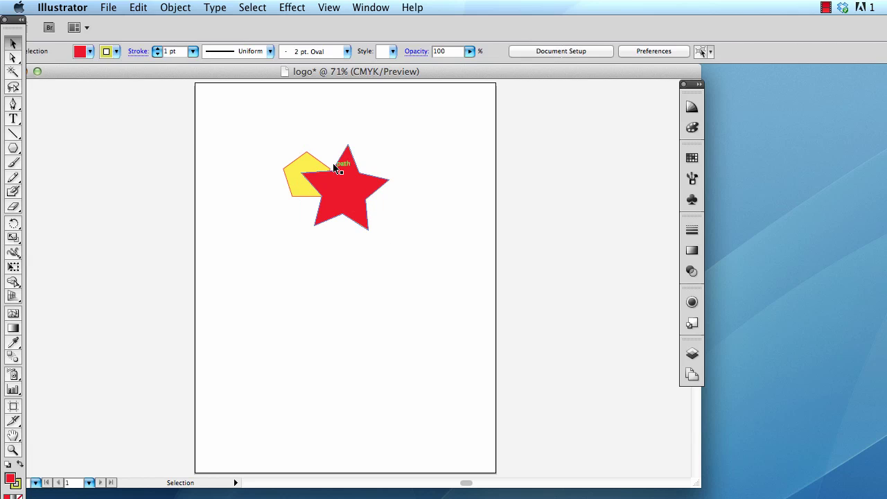
left_click_drag(335, 183, 397, 192)
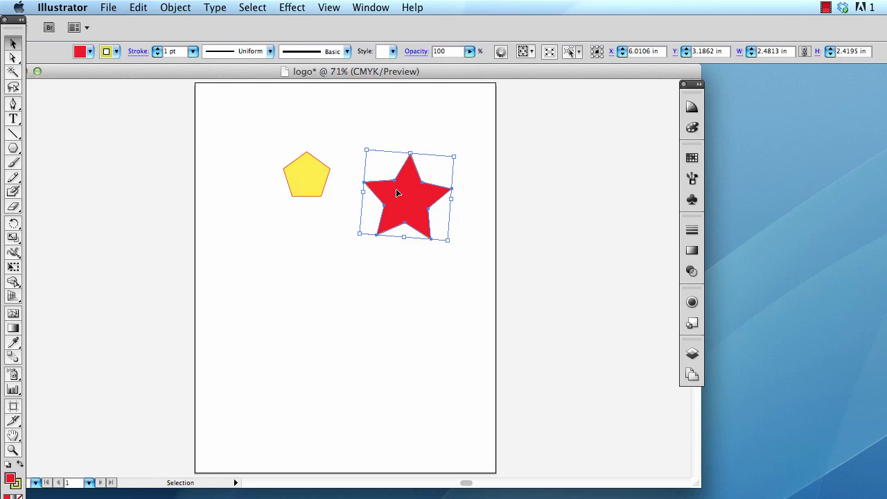
Pen-draw a closed three-point triangle below the pentagon, pointing down.
left_click(13, 105)
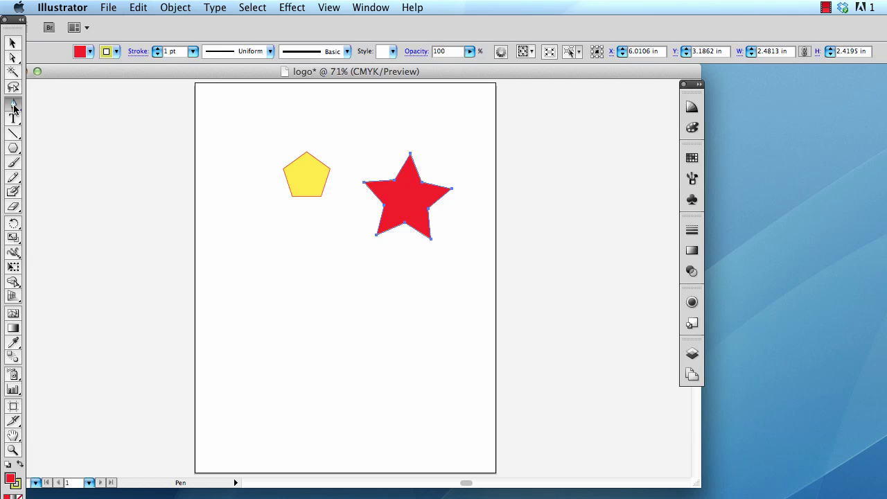
left_click(234, 279)
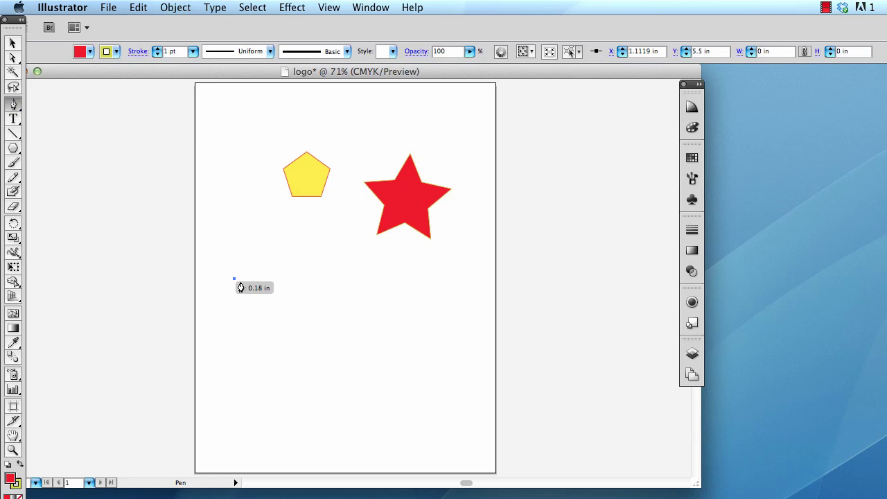
left_click(336, 282)
left_click(283, 365)
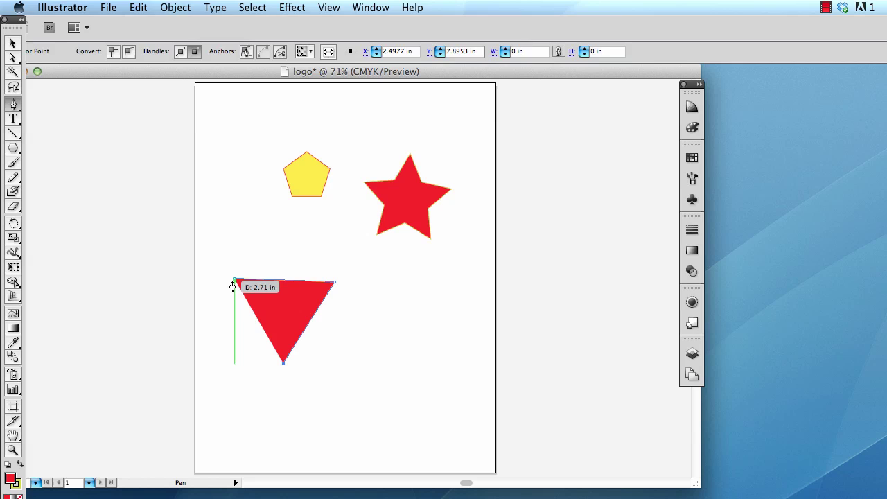
left_click(233, 285)
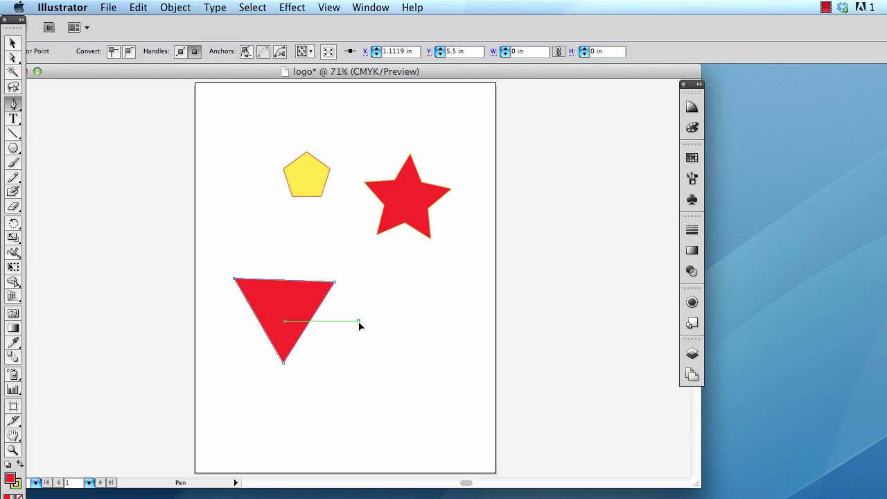
Pen-draw a closed V-shaped wedge with a curved top edge right of the triangle.
mouse_move(359, 321)
left_mouse_down()
mouse_move(444, 321)
mouse_move(430, 303)
mouse_move(489, 275)
mouse_move(465, 356)
mouse_move(482, 364)
left_mouse_up()
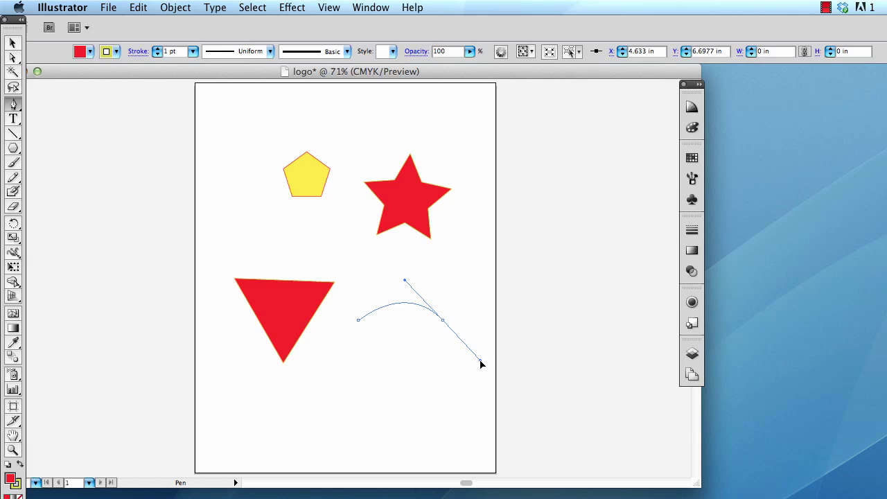
left_click_drag(482, 364, 474, 283)
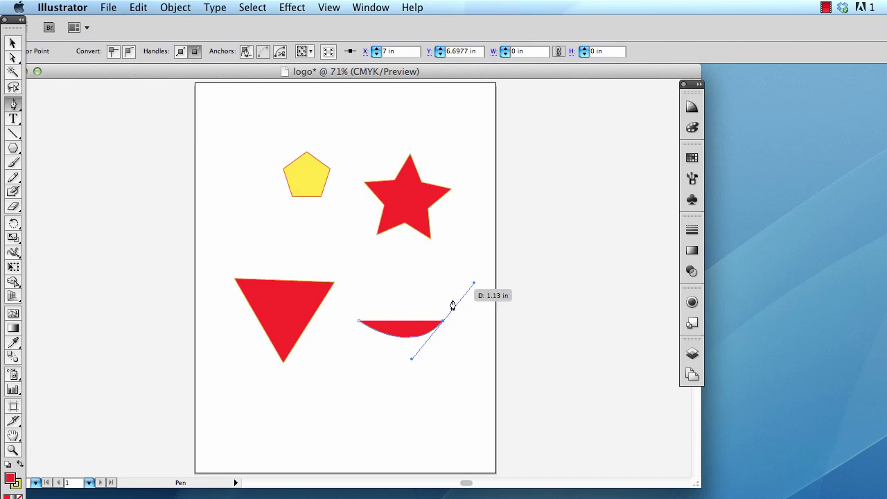
left_click(403, 390)
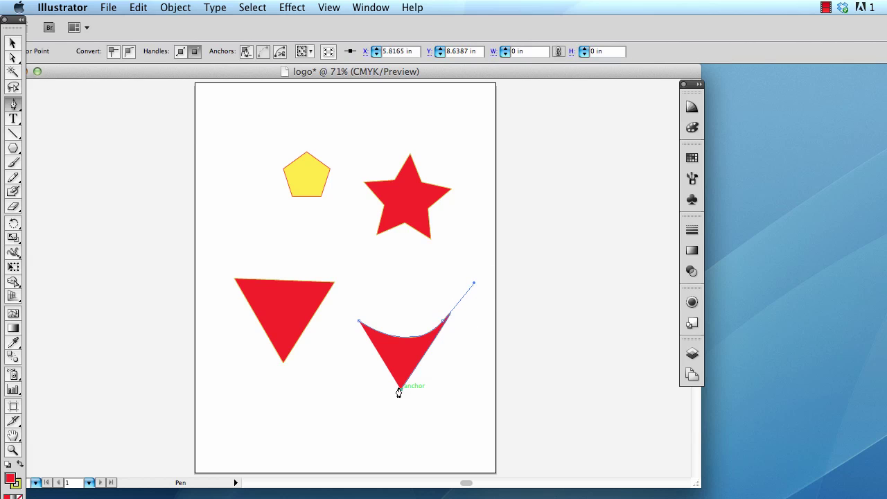
left_click(359, 323)
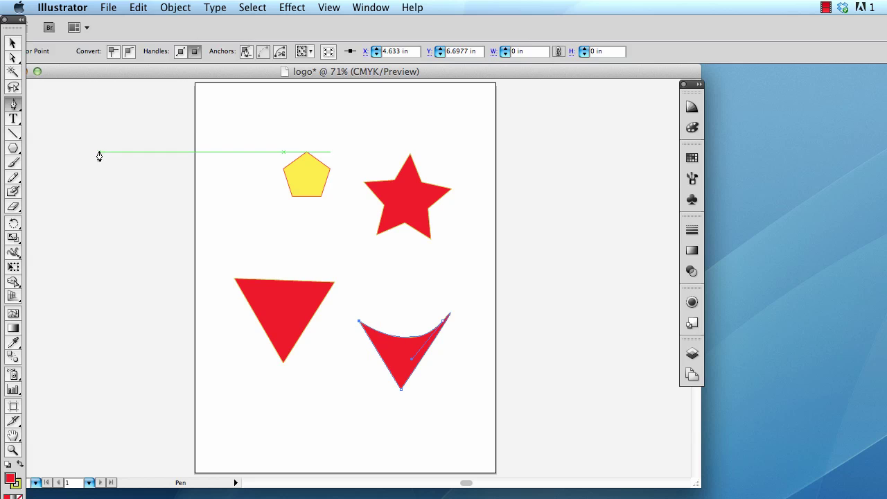
Move the V shape up beneath the star and fill it dark blue.
left_click(12, 43)
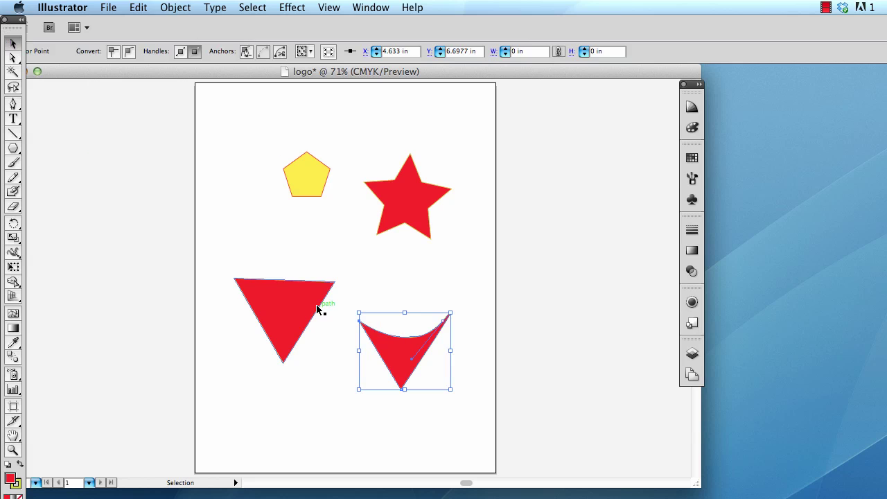
left_click_drag(409, 372, 414, 282)
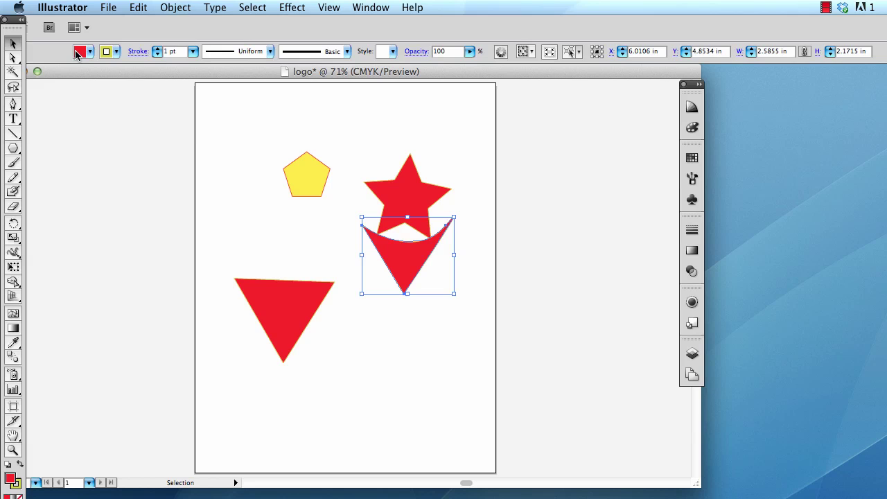
left_click(87, 53)
left_click(63, 65)
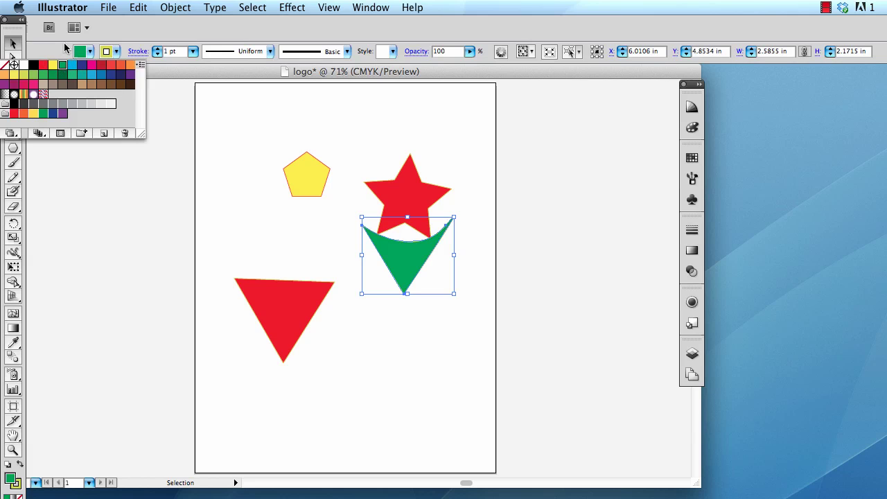
left_click(81, 66)
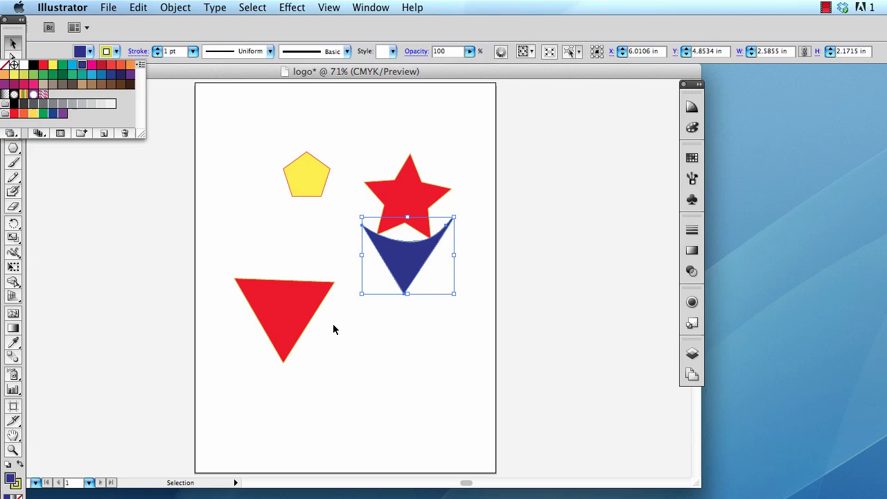
Delete the red triangle.
left_click(380, 355)
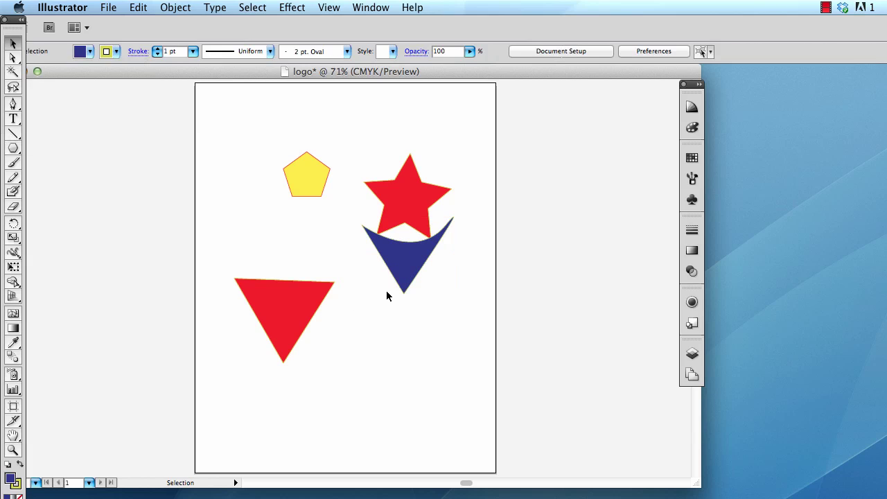
left_click(299, 289)
key("Delete")
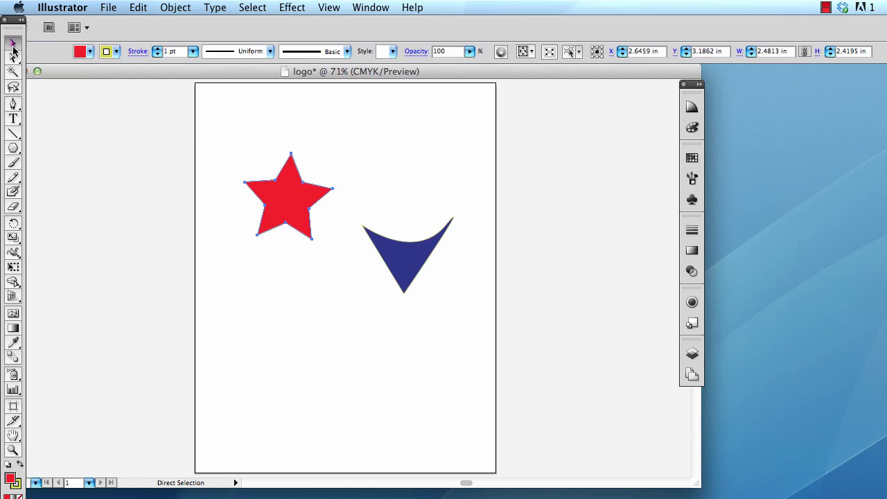
Drag the star's left anchor point with Direct Selection to reshape it.
left_click(13, 47)
left_click(16, 58)
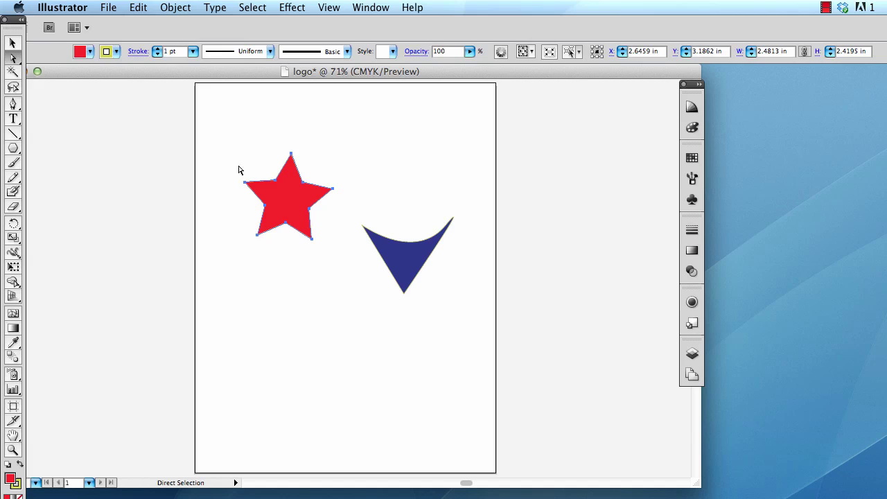
mouse_move(243, 183)
left_mouse_down()
mouse_move(288, 206)
mouse_move(235, 184)
left_mouse_up()
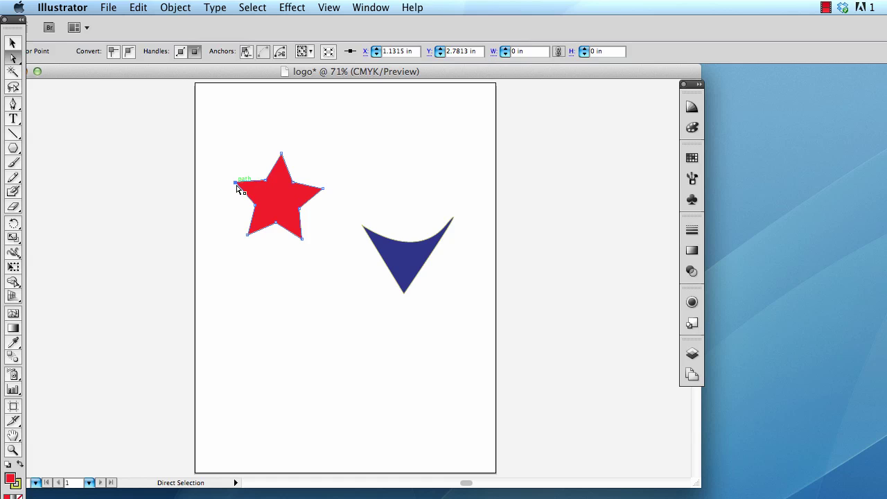
left_click_drag(236, 185, 283, 199)
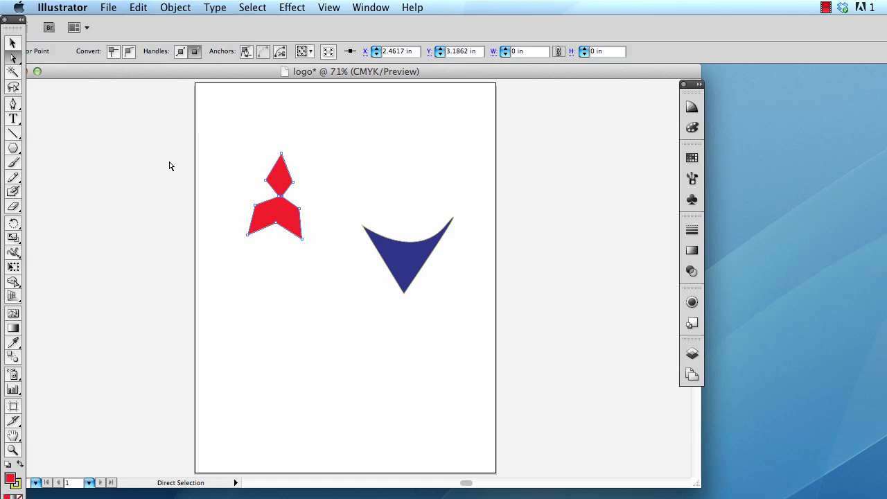
left_click(13, 43)
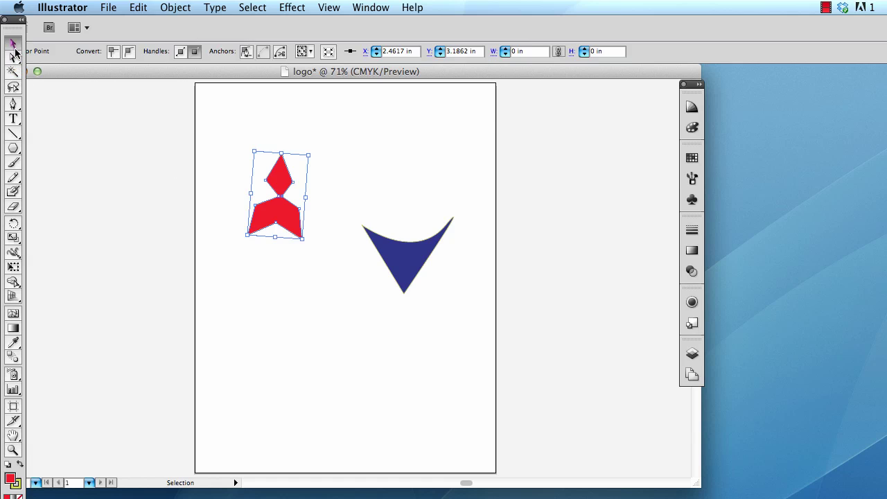
left_click(222, 214)
left_click(278, 191)
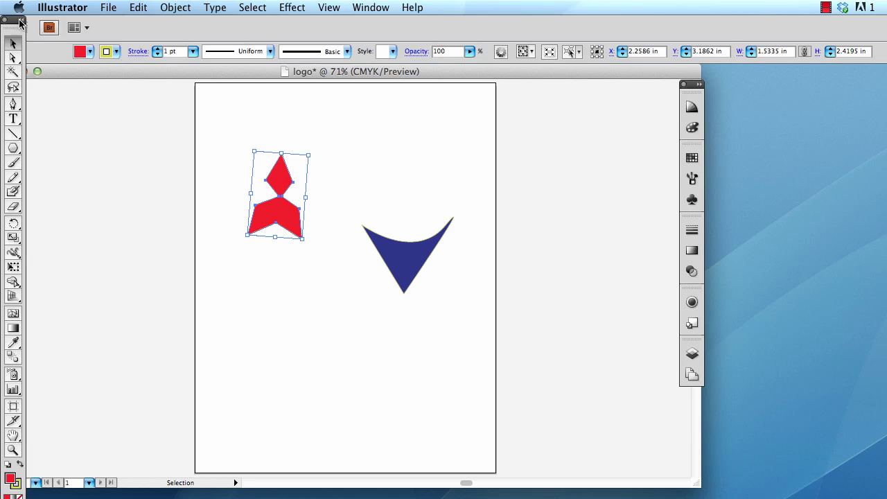
Make a star inner point smooth, then convert it back to a corner and pull it inward.
left_click(15, 60)
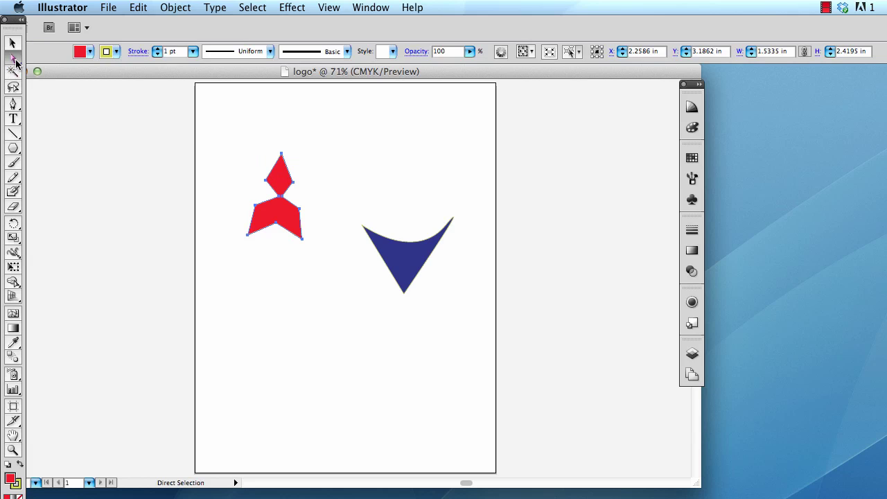
left_click(282, 156)
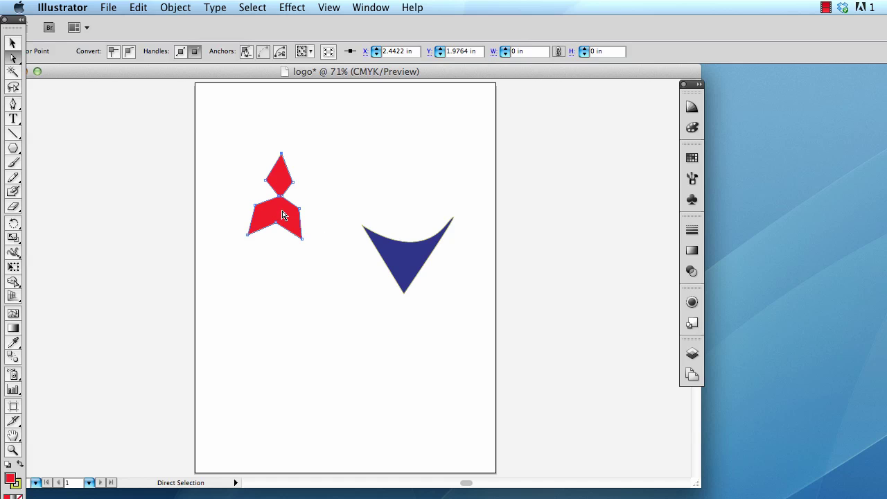
left_click_drag(282, 199, 294, 183)
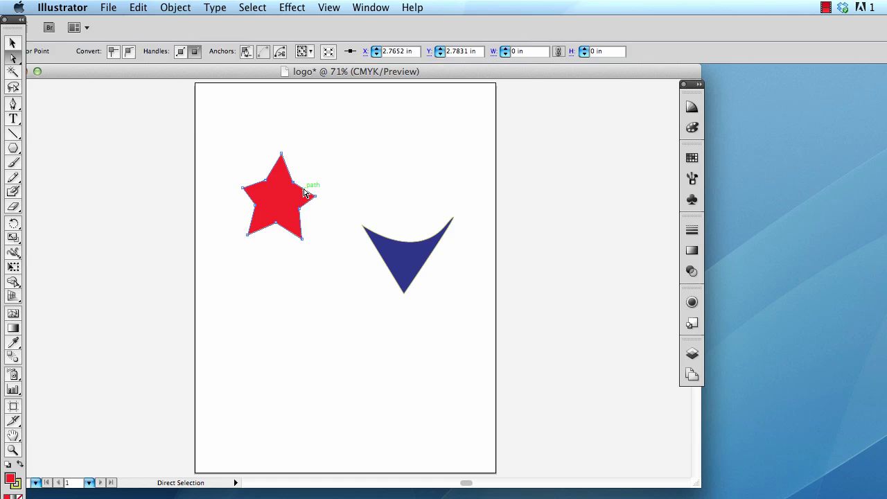
left_click(130, 53)
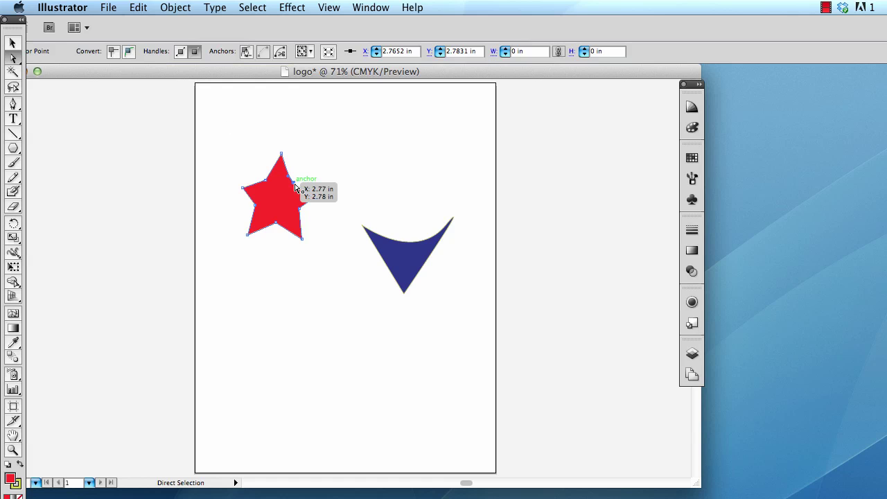
left_click_drag(295, 185, 285, 197)
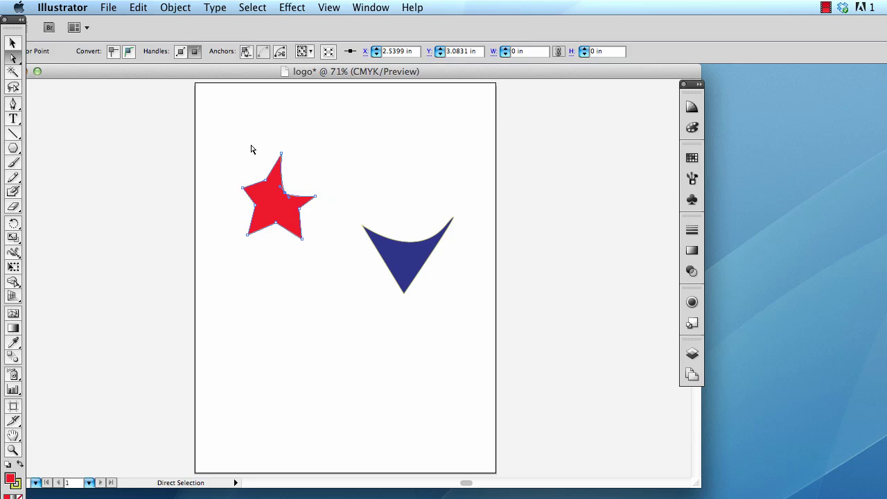
left_click(288, 198)
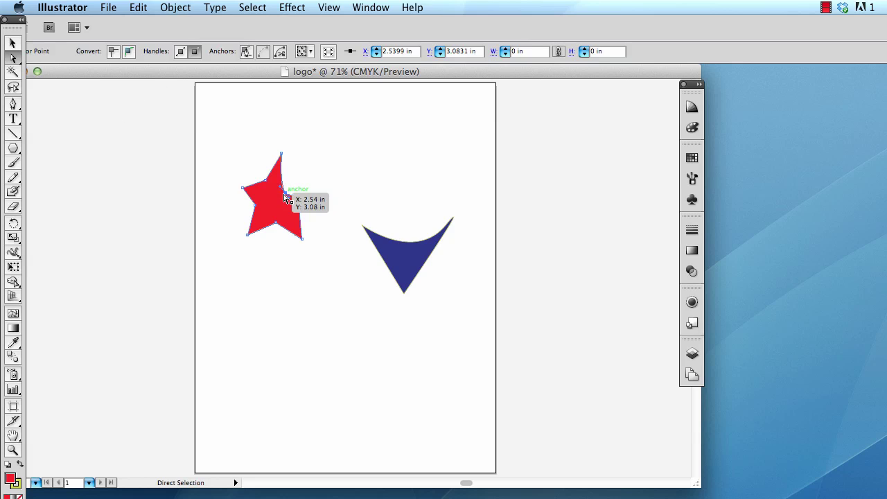
left_click(113, 52)
left_click_drag(287, 199, 292, 194)
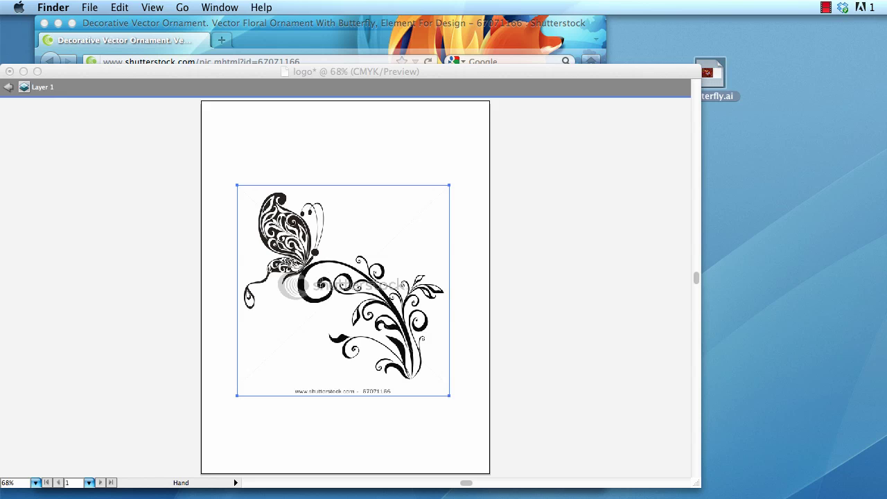
Switch back to the Illustrator logo document holding the embedded butterfly ornament.
left_click(252, 79)
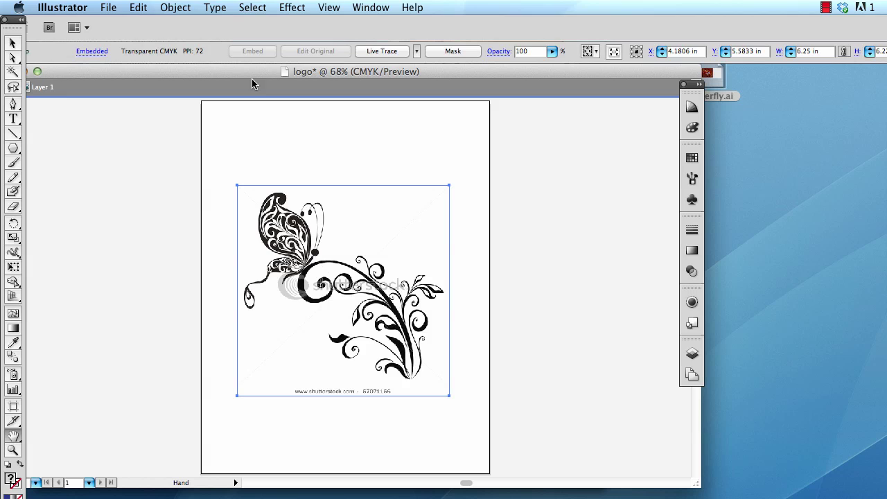
Live-trace the butterfly ornament with the [Default] preset after undoing an initial trace.
left_click(369, 51)
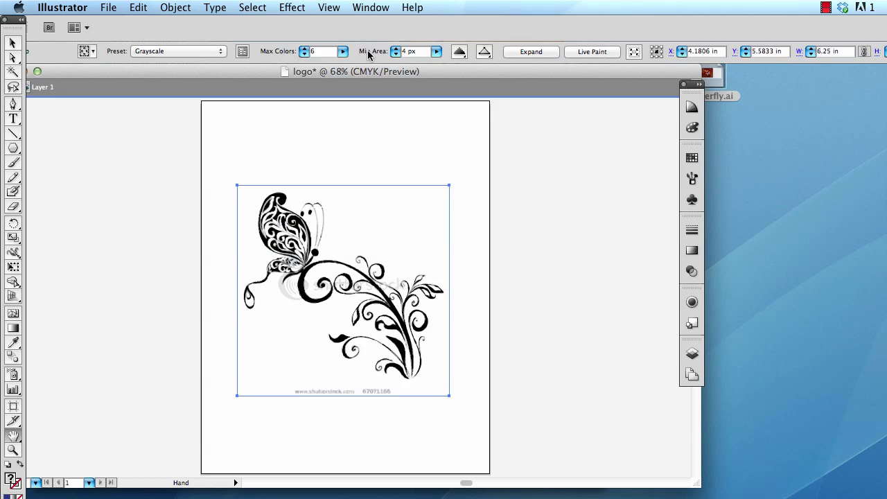
key("super+z")
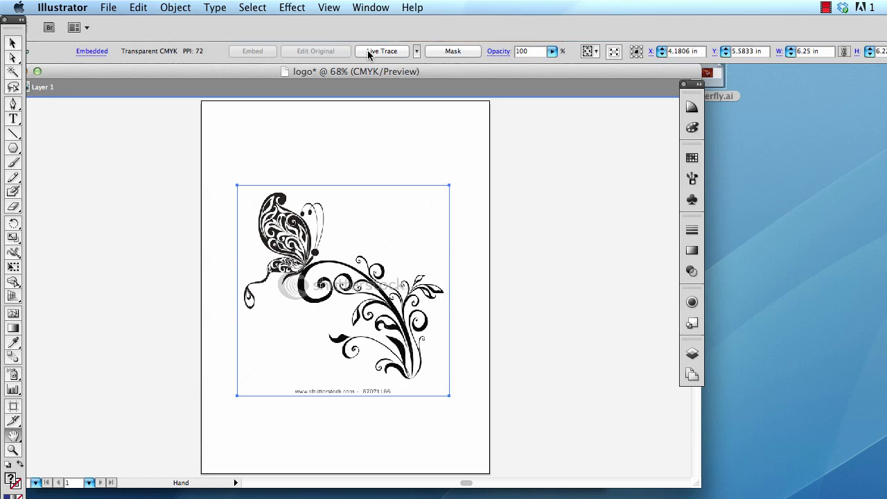
left_click(417, 52)
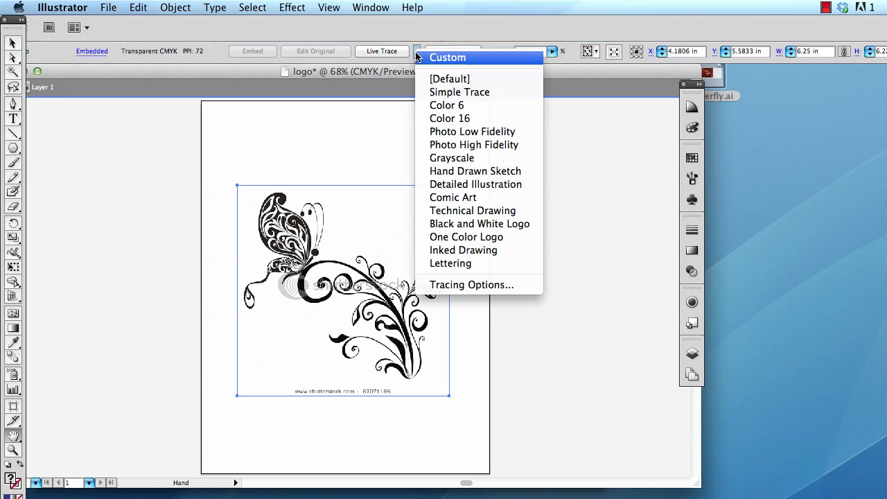
left_click(422, 80)
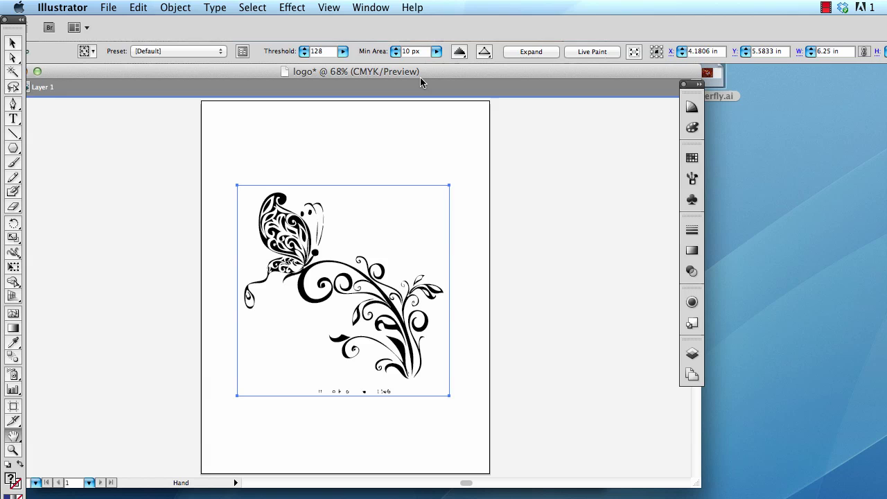
Convert the traced butterfly to a Live Paint group and isolate it for editing.
left_click(586, 52)
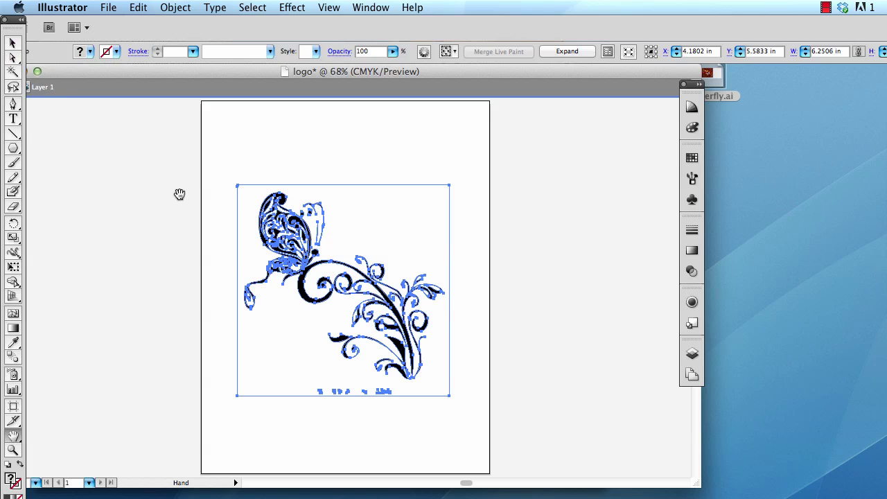
left_click(13, 43)
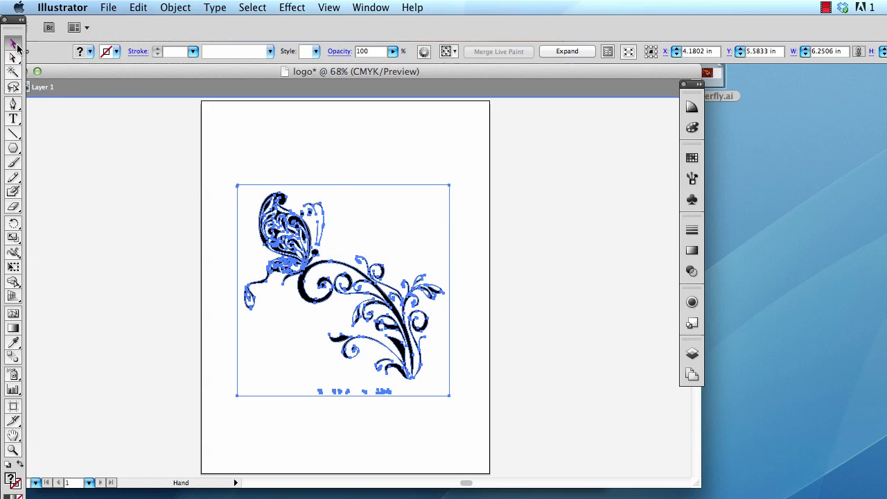
double_click(284, 221)
scroll(279, 222, "down", 2)
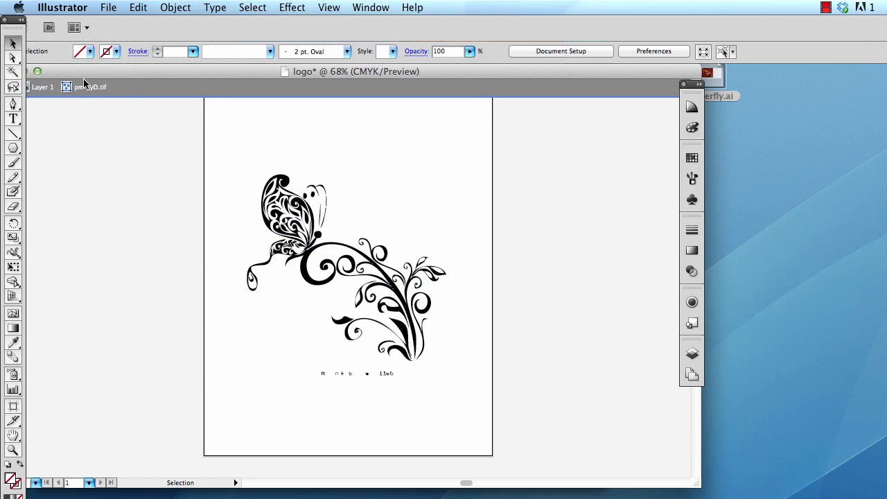
Ungroup the traced artwork and delete the watermark glyphs along the bottom.
left_click(405, 205)
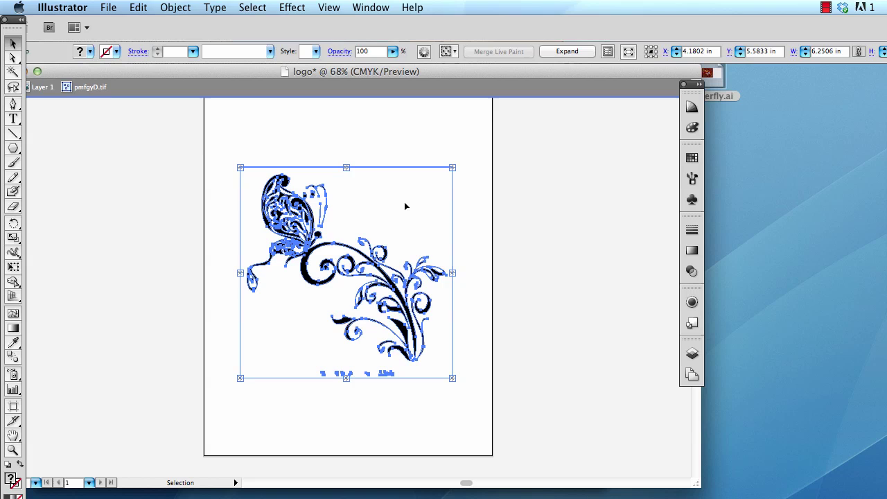
right_click(405, 206)
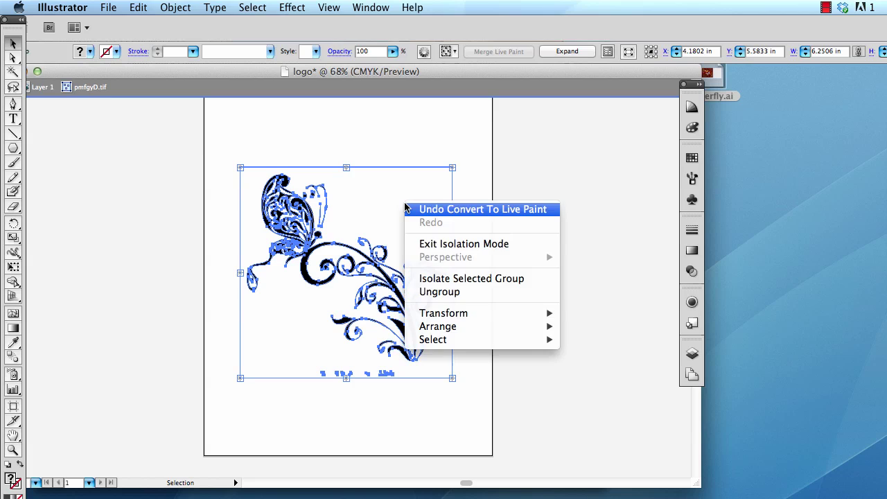
left_click(444, 292)
left_click(407, 137)
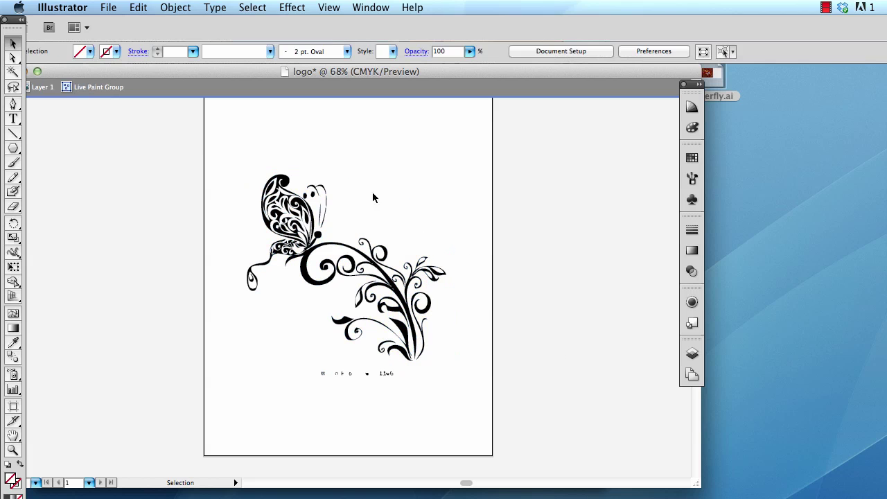
left_click(324, 373)
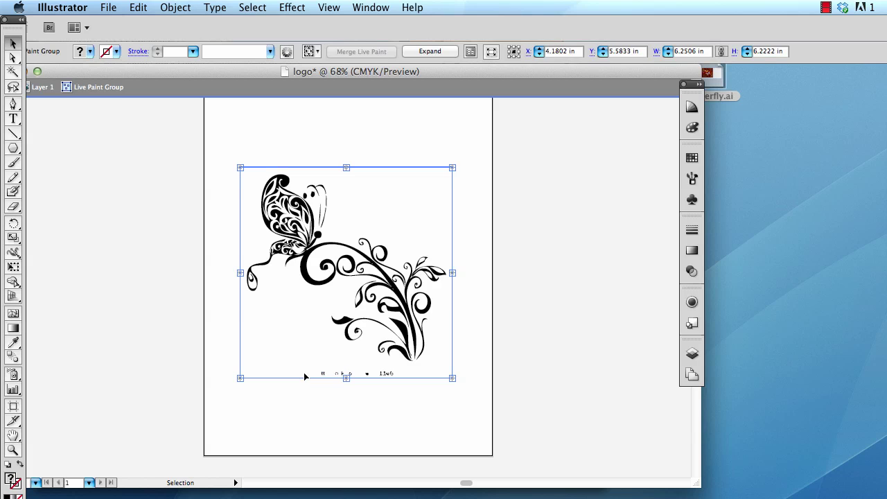
left_click(303, 373)
left_click_drag(308, 369, 415, 389)
key("Delete")
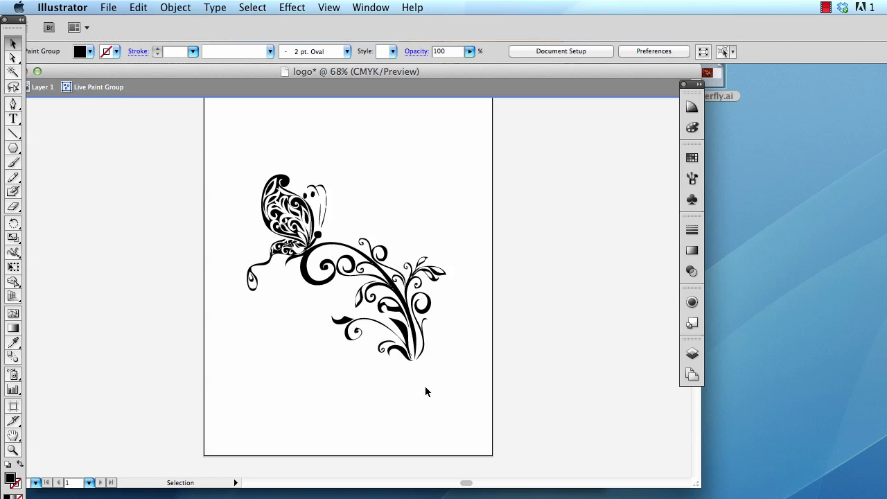
Leave the Live Paint group's isolation and select all the artwork.
left_click(13, 87)
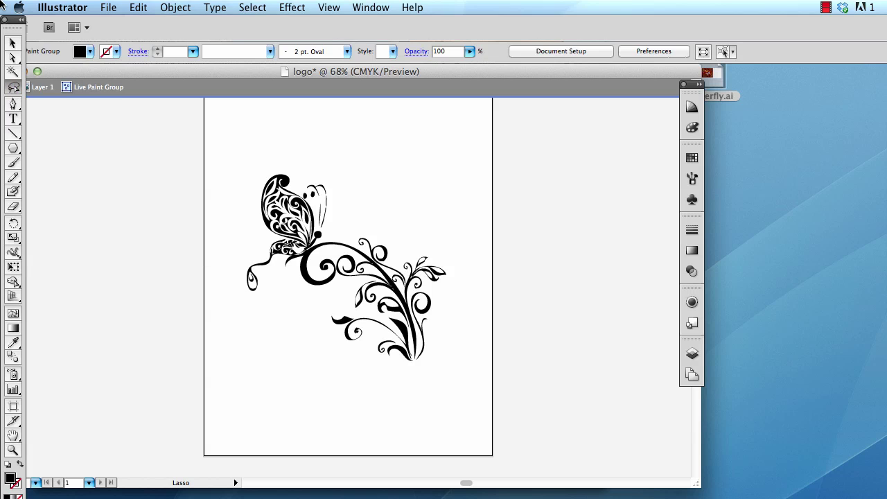
left_click(13, 43)
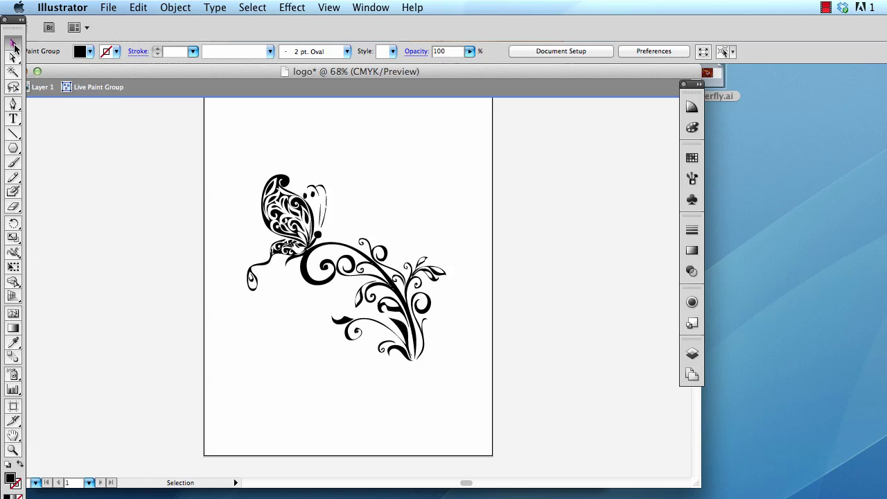
left_click(43, 89)
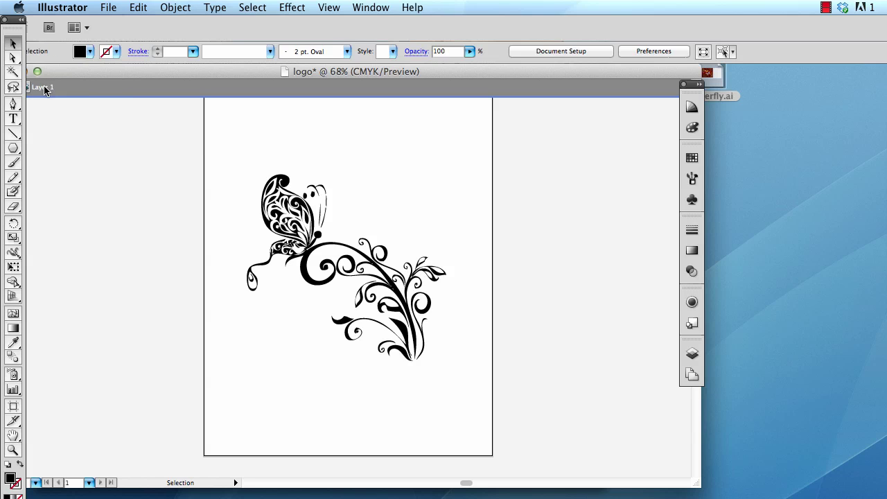
key("super+a")
left_click(174, 170)
key("super+a")
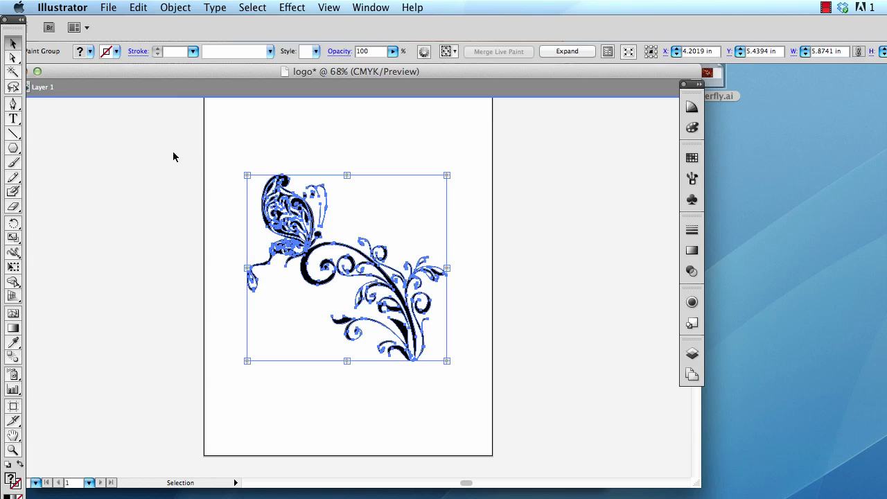
Isolate the butterfly's Live Paint group and select the whole artwork.
double_click(289, 203)
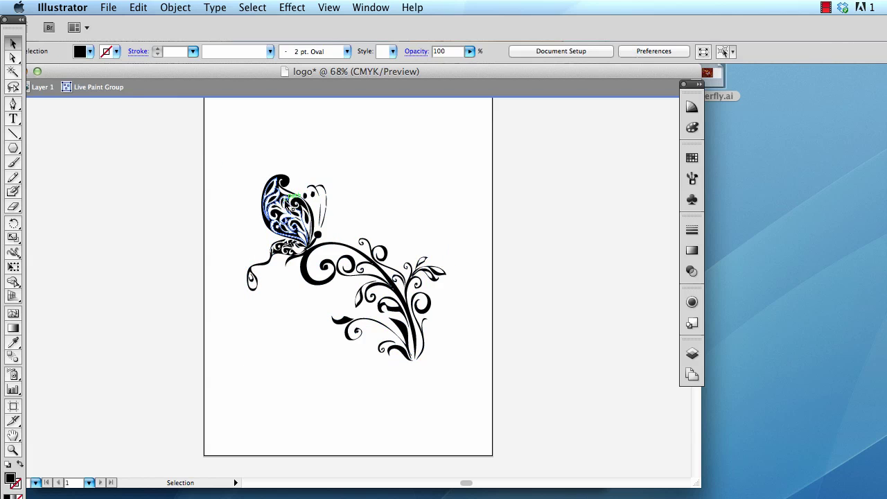
left_click_drag(290, 205, 267, 207)
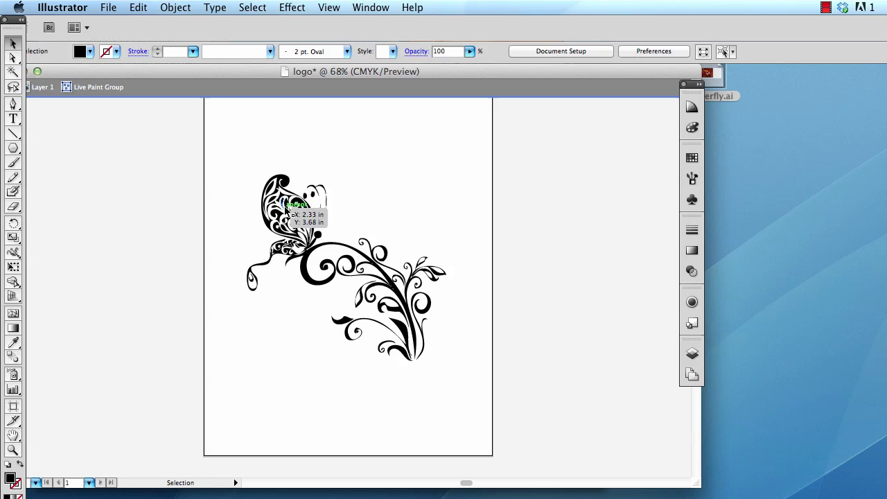
left_click(287, 210)
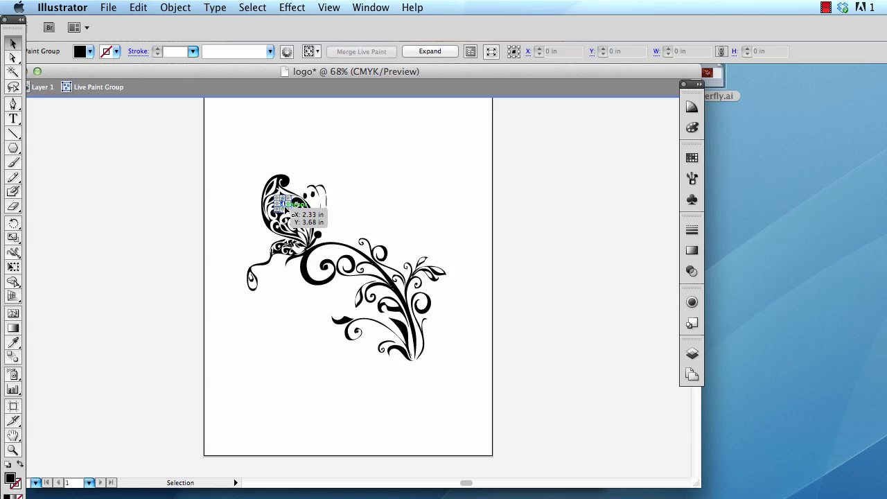
left_click(309, 276)
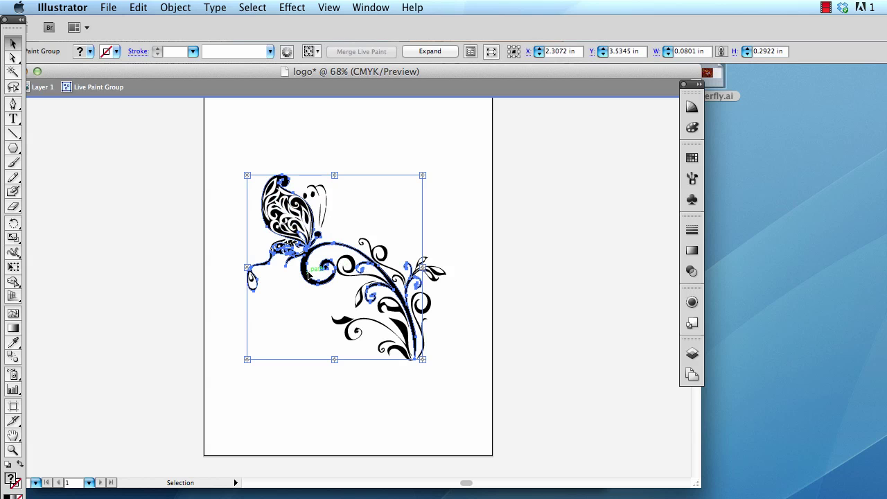
Try moving vine stem anchors with Direct Selection, undo the reshape, and exit isolation.
left_click(14, 59)
left_click(548, 270)
left_click(420, 301)
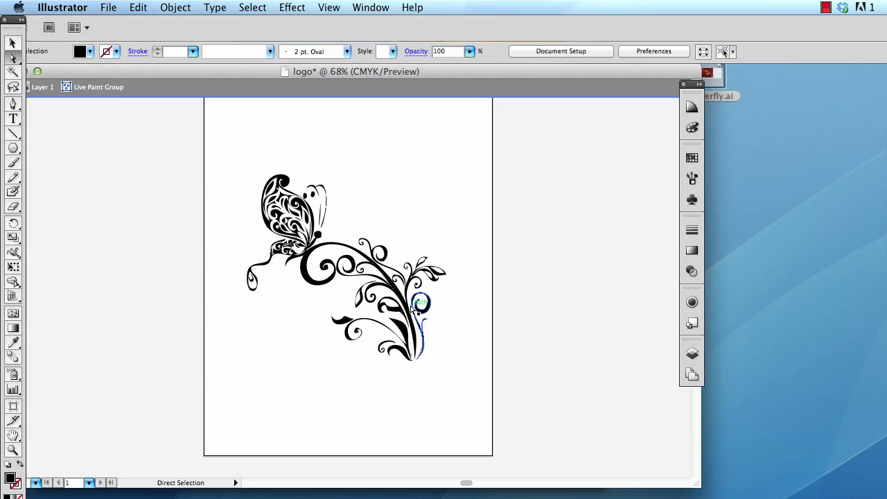
left_click_drag(418, 303, 409, 310)
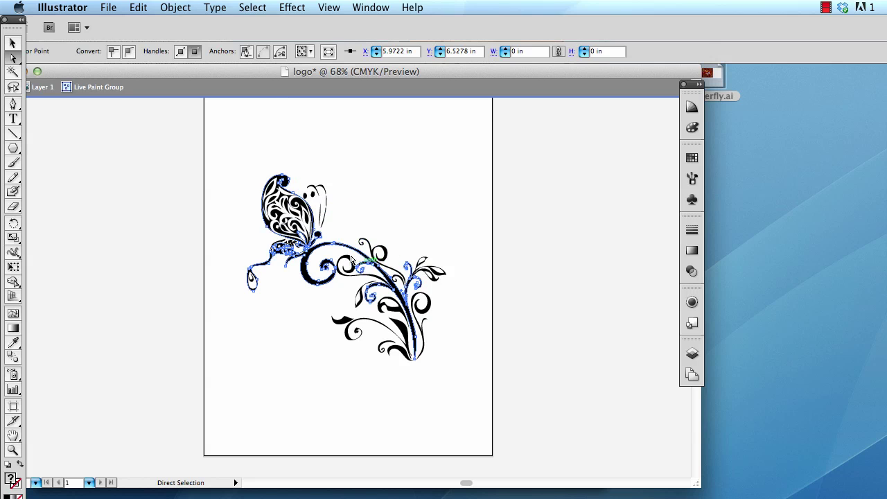
left_click_drag(337, 242, 361, 204)
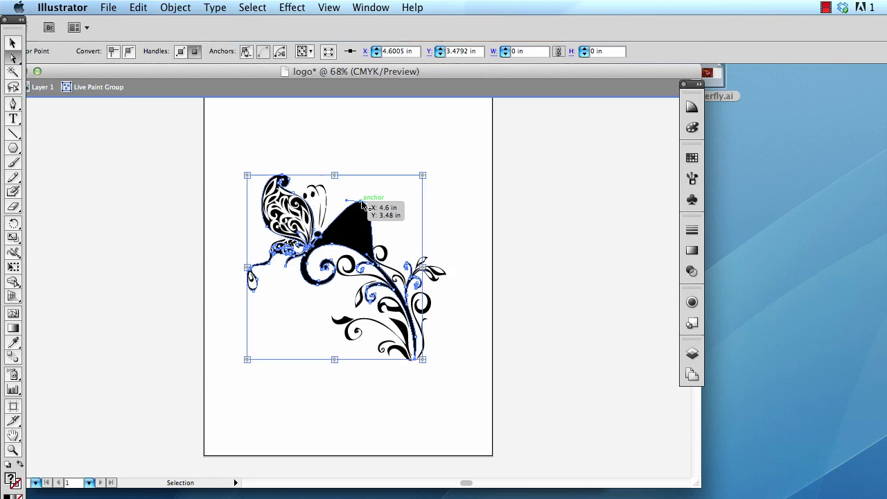
key("super+z")
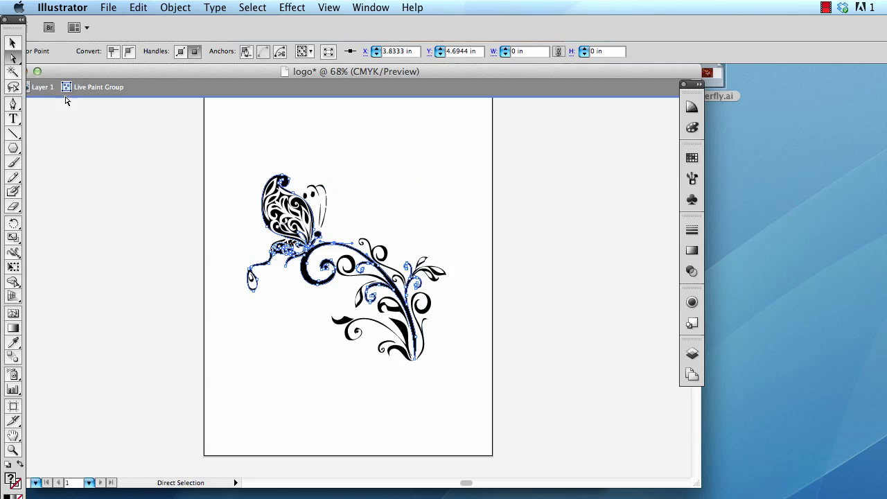
left_click(39, 85)
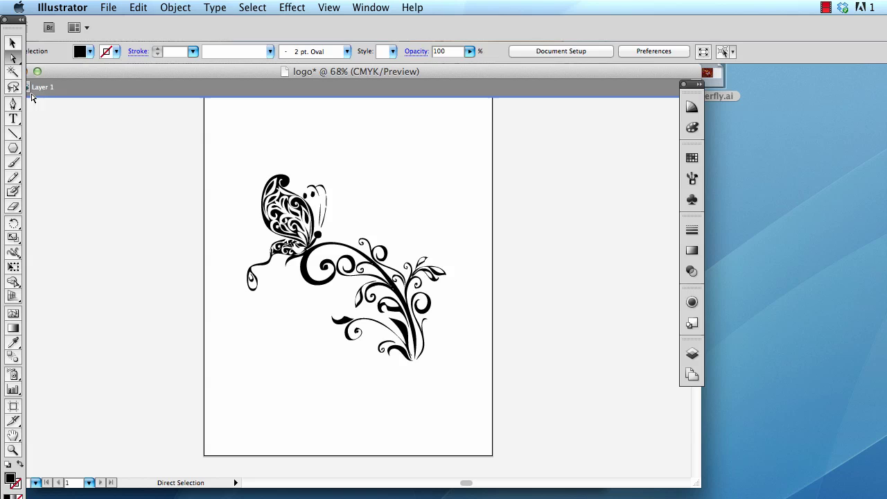
Enlarge the Eraser diameter, then erase the curled tip of the left tendril.
left_click(13, 206)
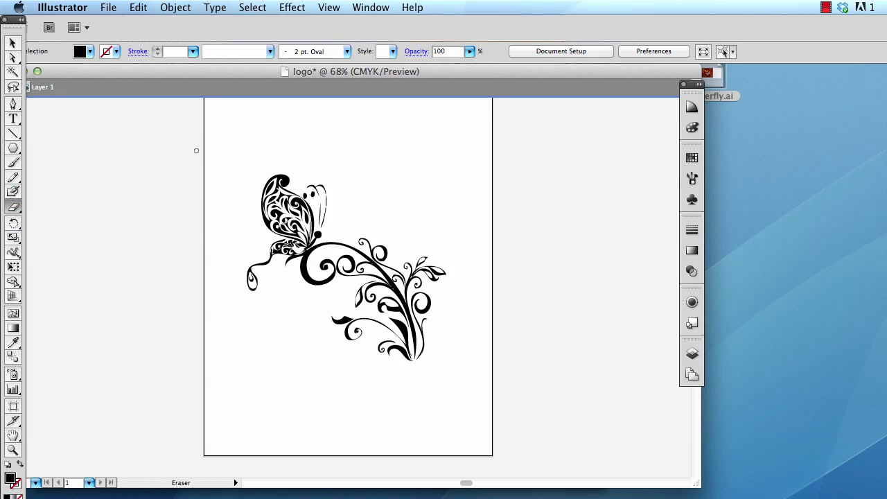
double_click(15, 208)
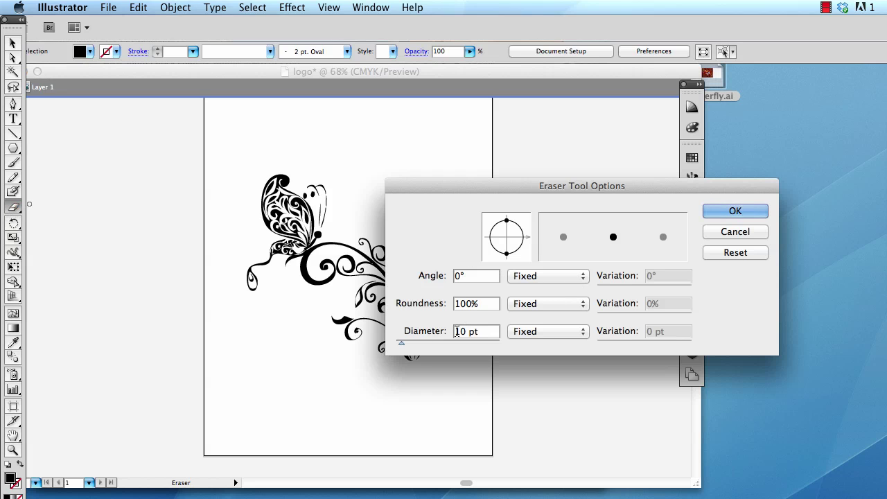
left_click_drag(402, 344, 426, 345)
left_click(735, 211)
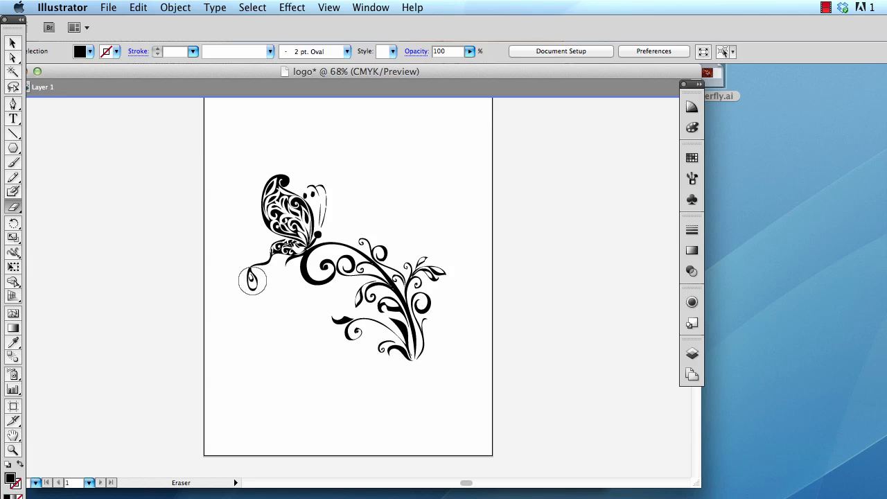
left_click_drag(255, 276, 256, 283)
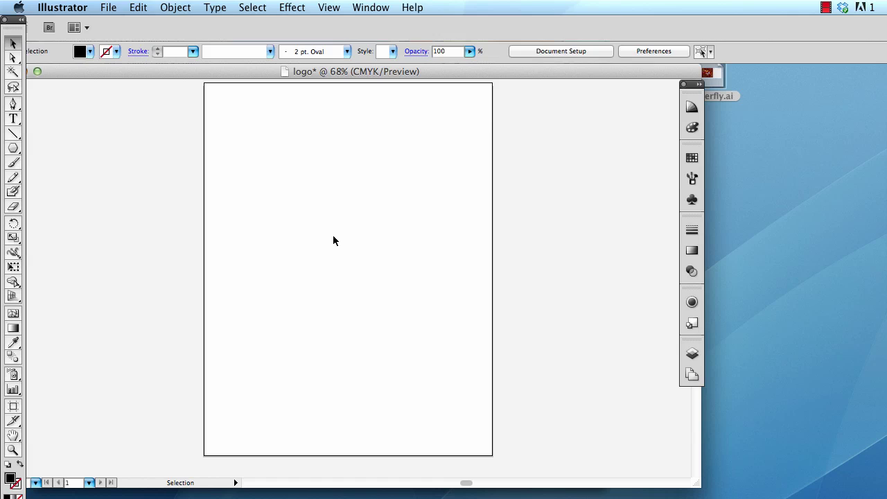
Draw a text area and type 'AI' in Onyx at 72 pt.
left_click(14, 121)
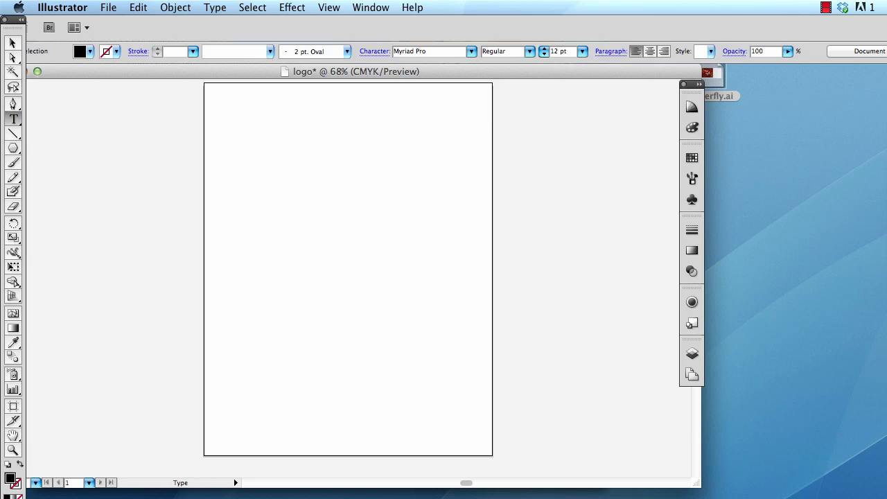
left_click_drag(249, 176, 438, 307)
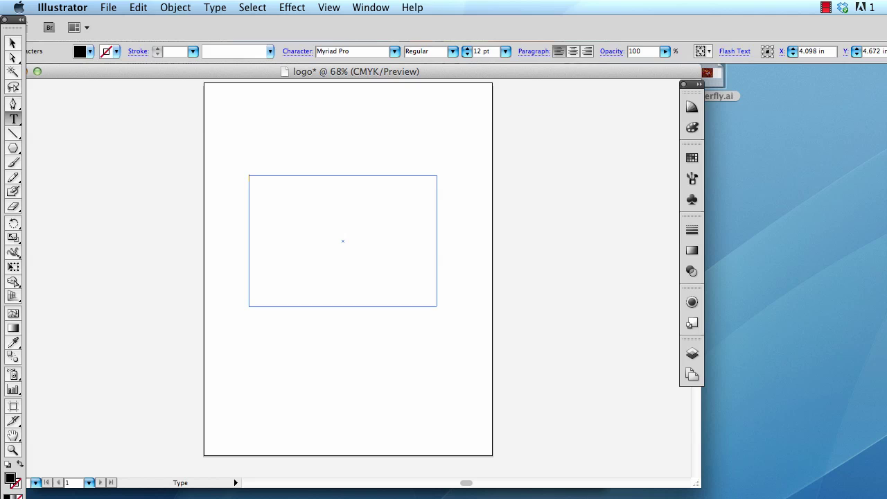
left_click(505, 51)
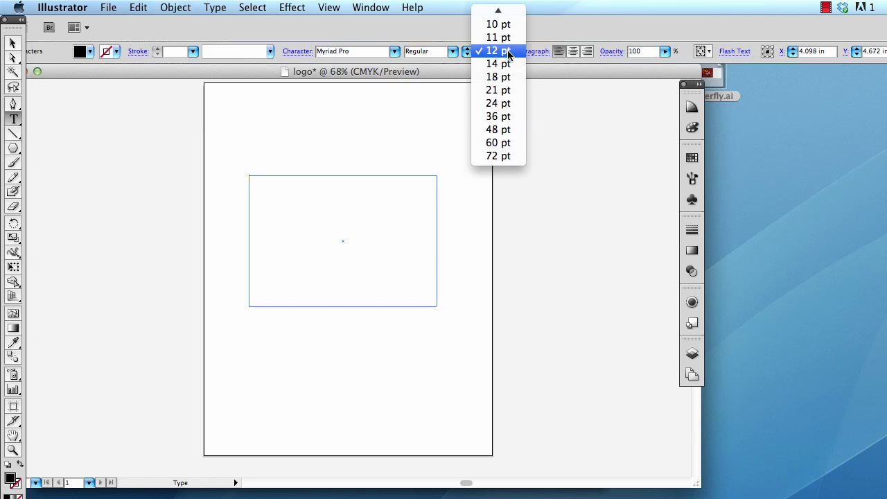
left_click(497, 157)
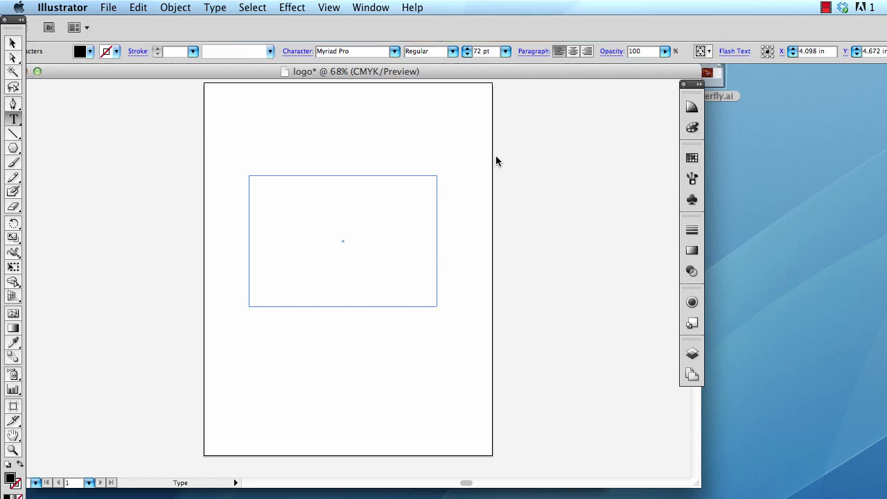
left_click(393, 52)
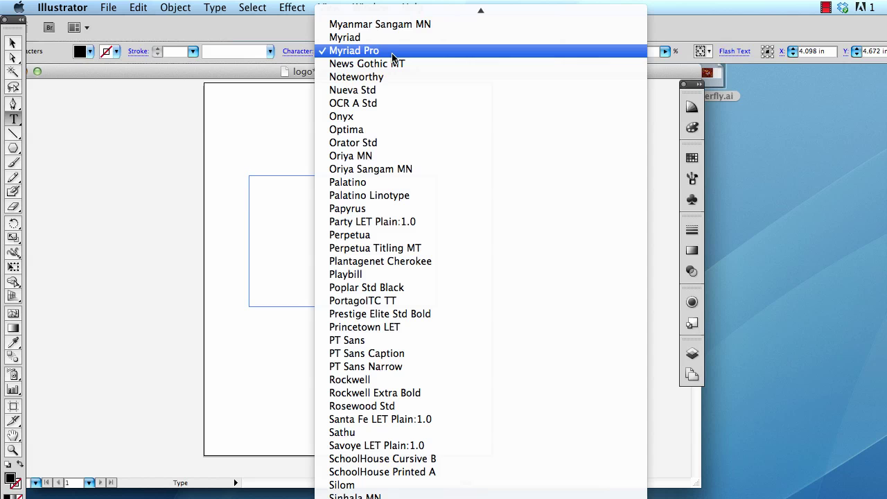
left_click(379, 117)
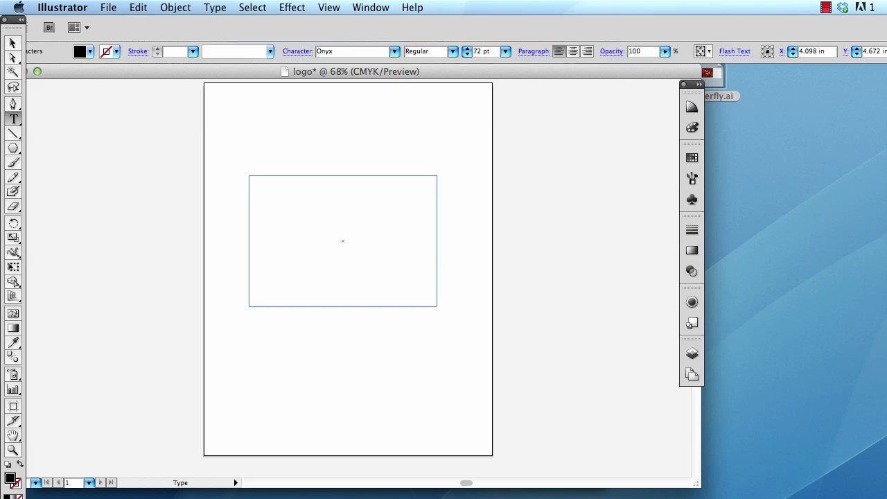
type("AIx")
Enlarge the letters to 300 pt, trim the text box to fit, and centre them.
key("super+a")
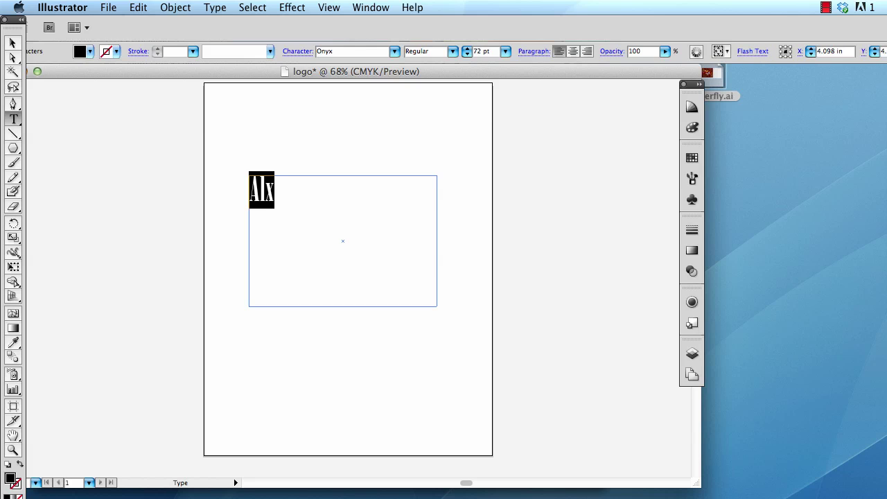
left_click(506, 52)
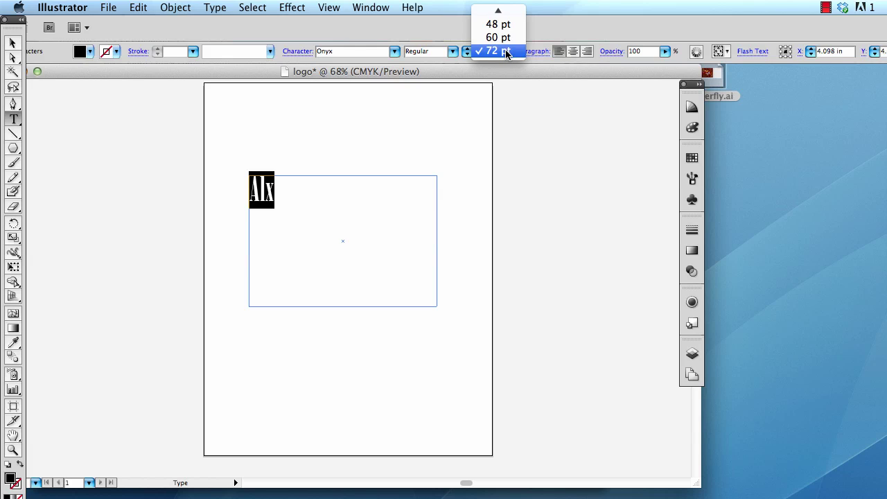
left_click(506, 51)
left_click(481, 54)
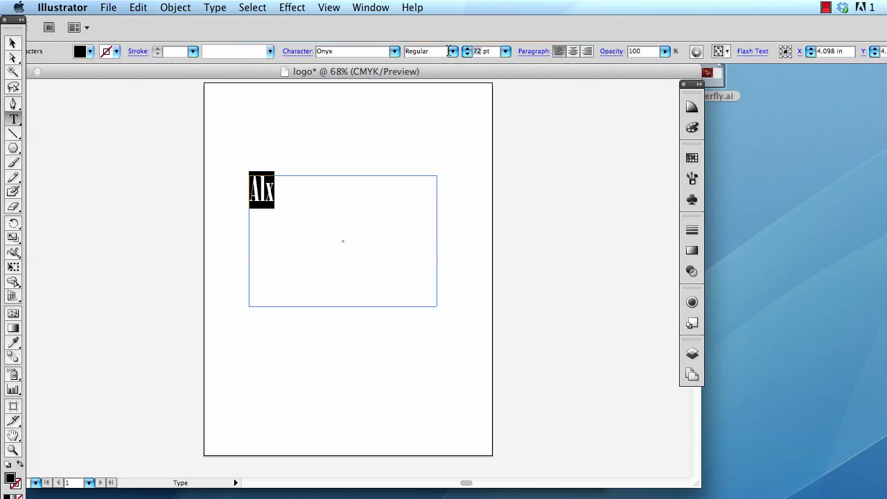
type("30")
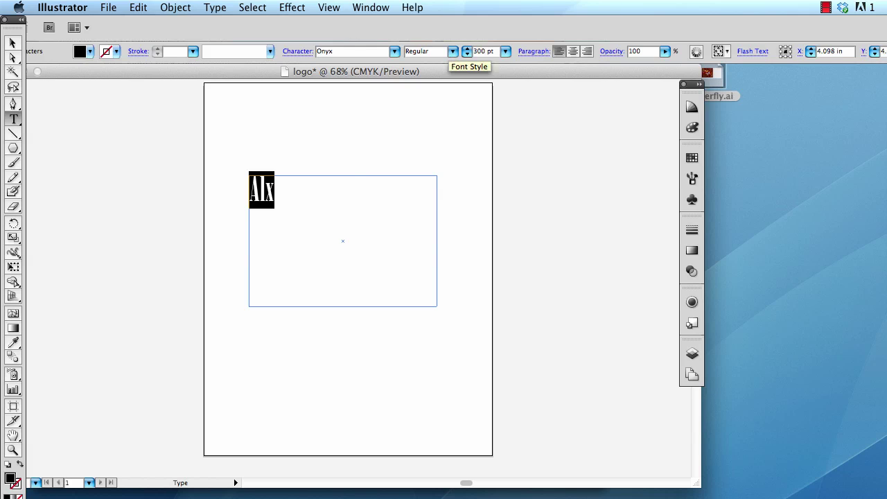
type("0")
key("Return")
left_click(18, 45)
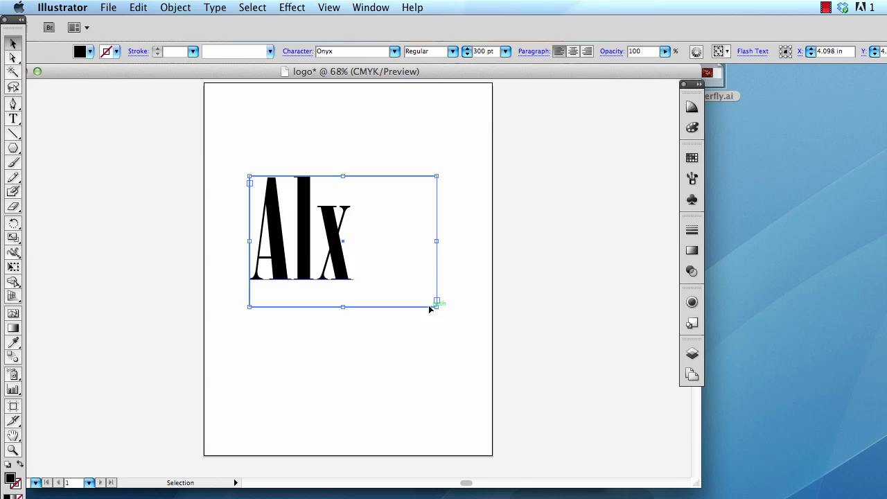
left_click_drag(435, 305, 366, 290)
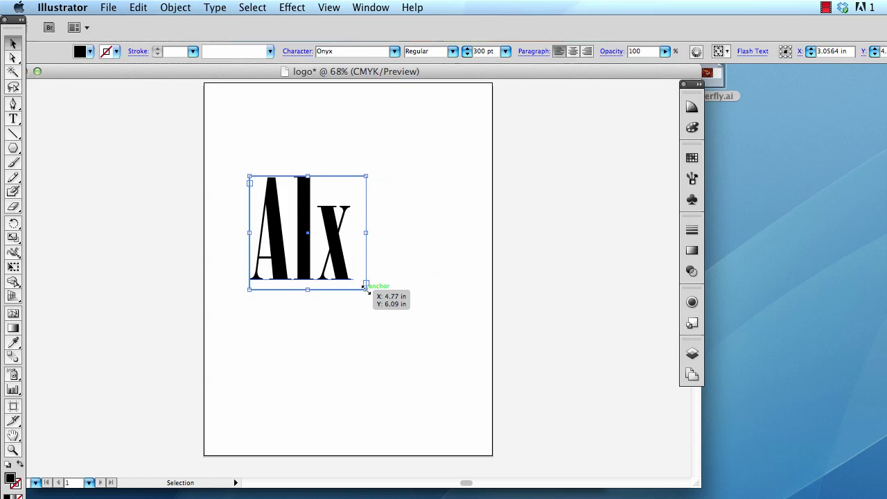
left_click(573, 55)
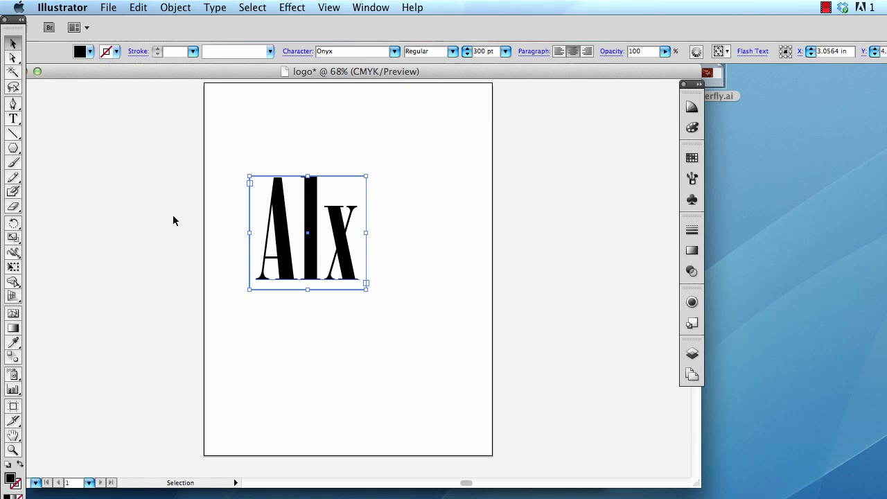
Convert the lettering to outlines and ungroup the letter shapes.
left_click(210, 9)
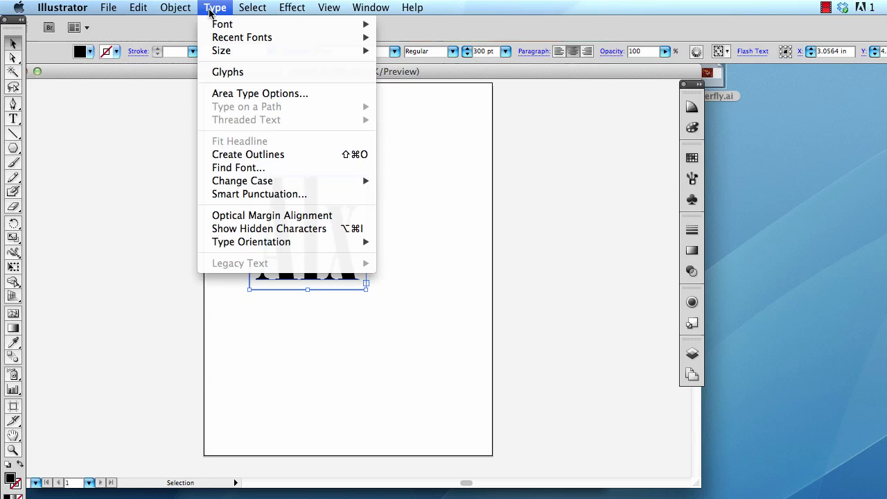
left_click(237, 156)
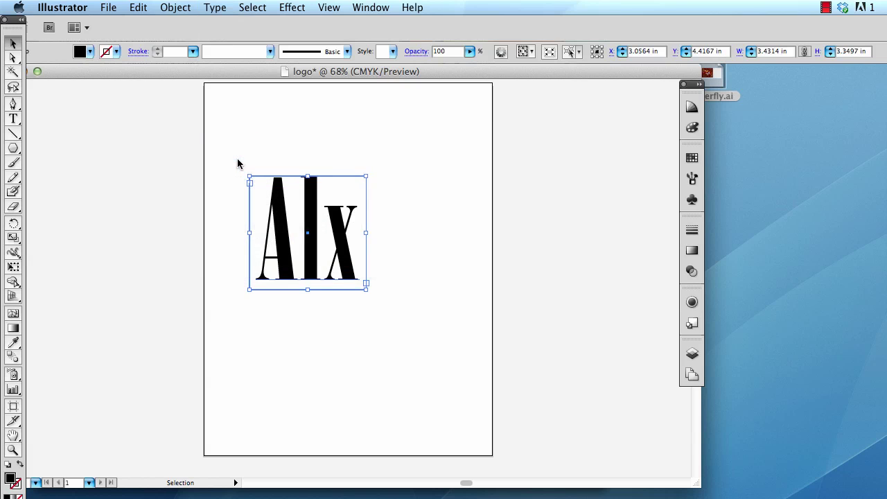
right_click(281, 231)
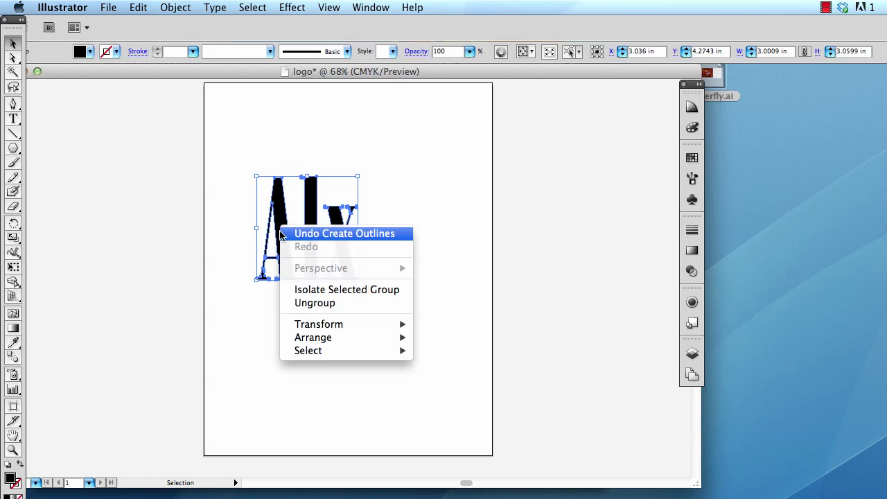
left_click(312, 303)
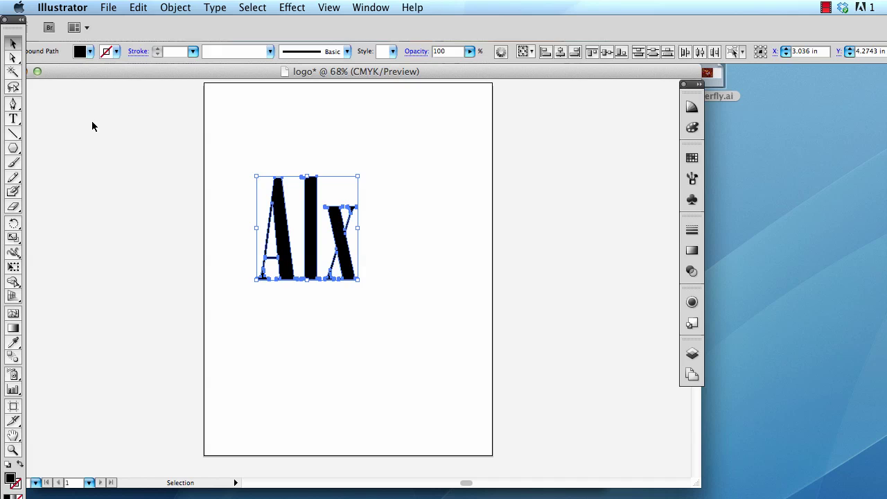
left_click(60, 115)
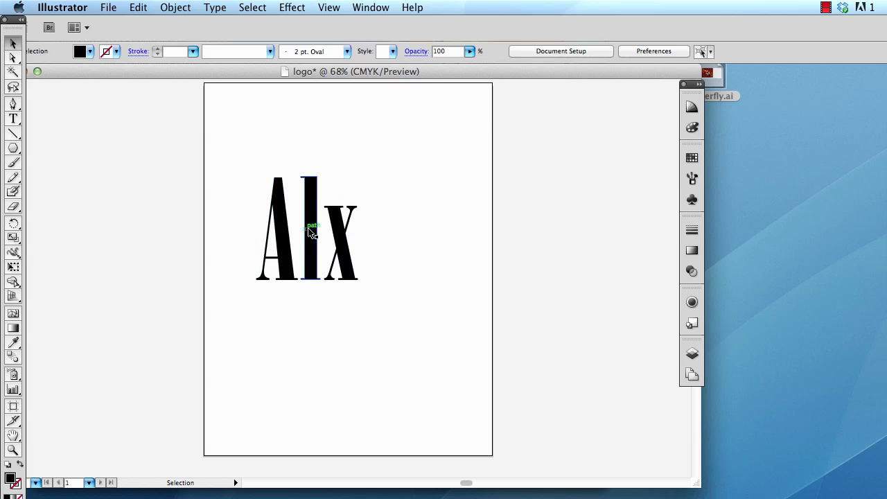
Delete the leftover vertical stem bar and position the X beneath the A.
left_click_drag(311, 233, 314, 314)
left_click(397, 283)
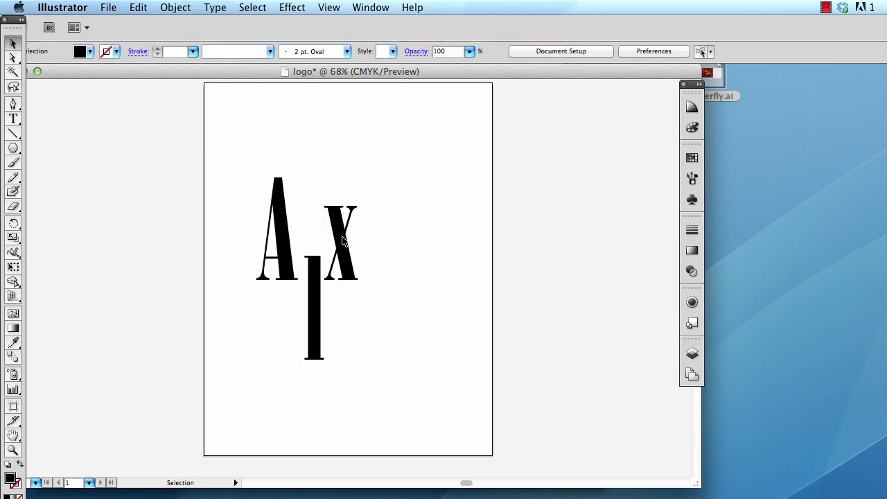
left_click_drag(316, 276, 291, 198)
left_click_drag(346, 238, 286, 332)
left_click(389, 242)
left_click_drag(291, 261, 418, 266)
key("Delete")
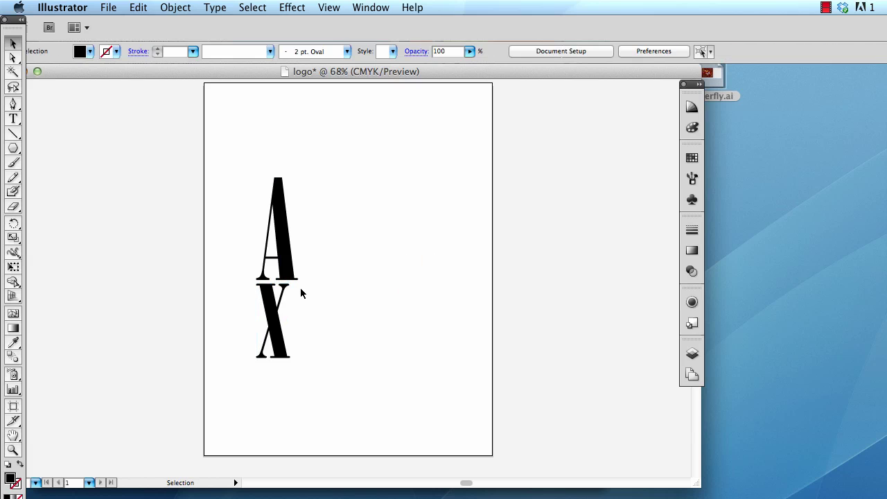
mouse_move(283, 294)
left_mouse_down()
mouse_move(312, 226)
mouse_move(323, 266)
mouse_move(319, 186)
mouse_move(283, 271)
mouse_move(282, 312)
left_mouse_up()
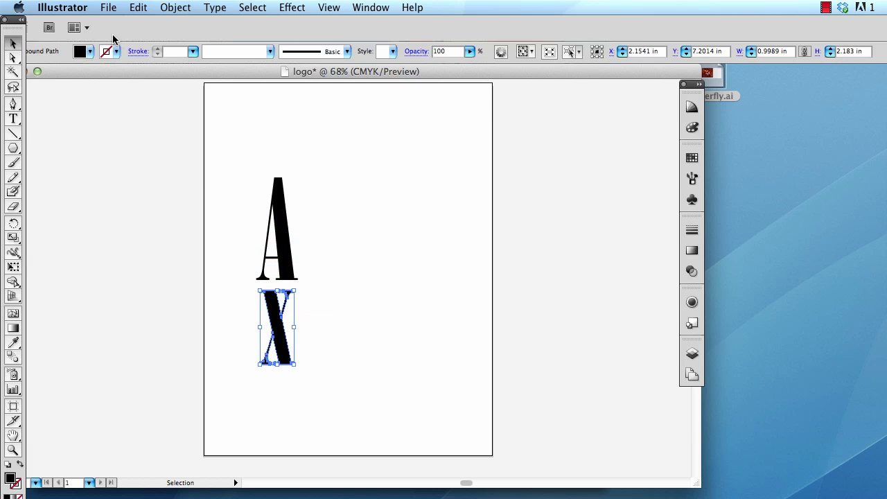
Fill the X with red and the A with dark blue.
left_click(90, 51)
left_click(43, 67)
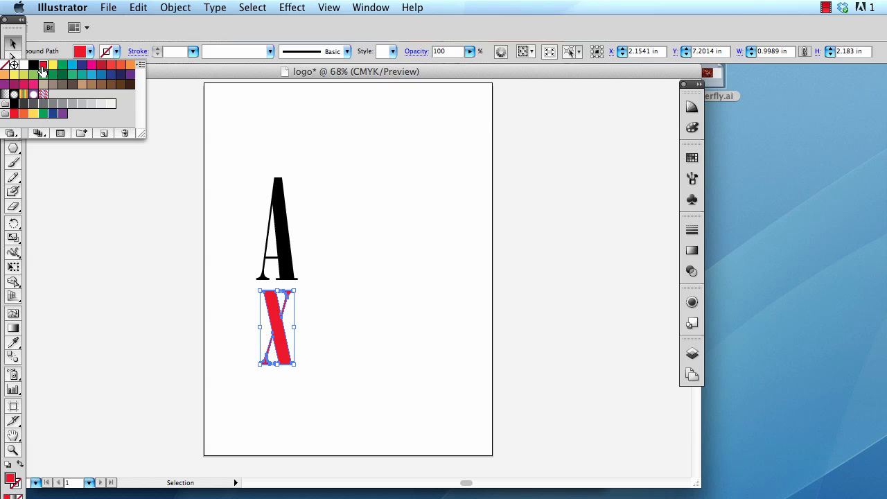
left_click(324, 182)
left_click(283, 212)
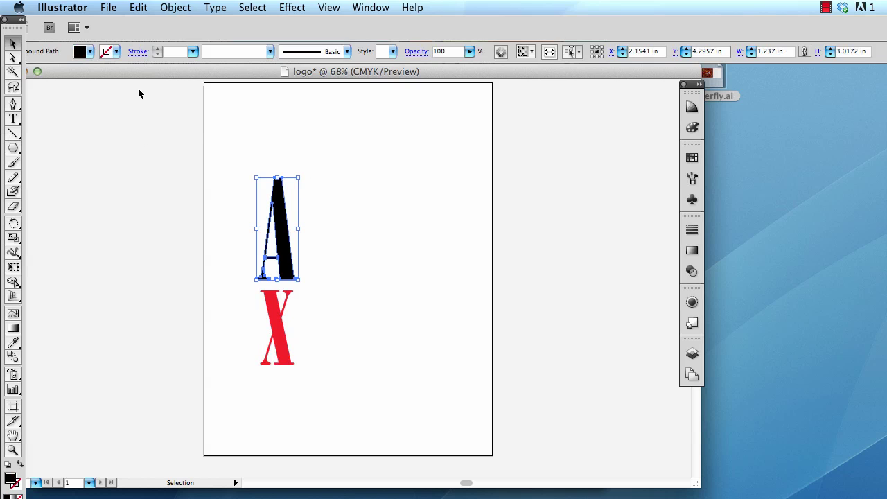
left_click(91, 52)
left_click(83, 66)
left_click(393, 197)
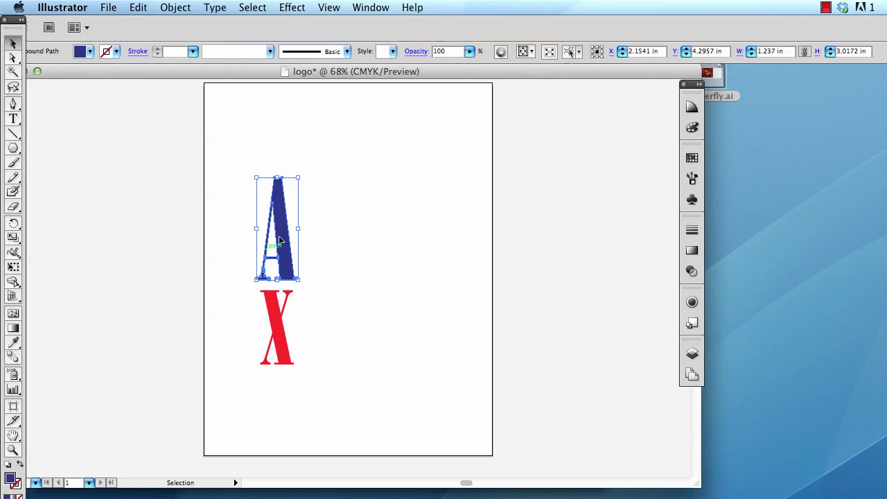
left_click(391, 200)
Reshape the A with a long pointed foot and overlap the red X at its lower right.
left_click_drag(287, 215, 322, 183)
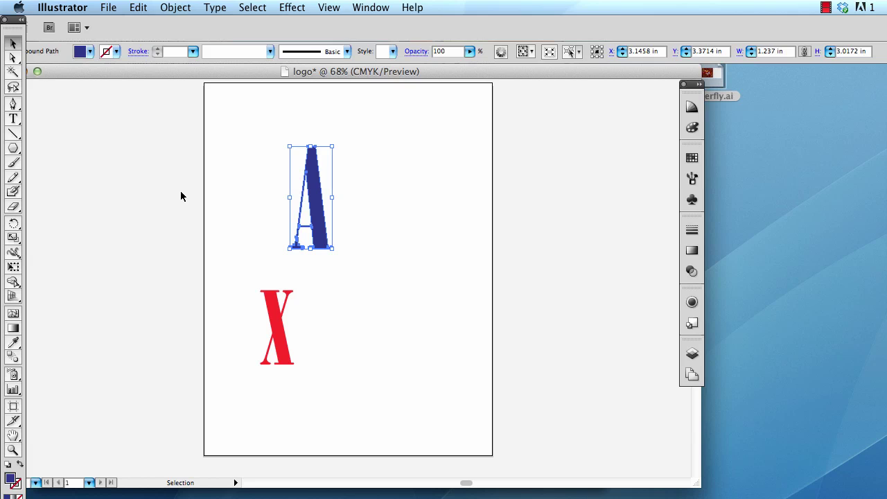
left_click(11, 64)
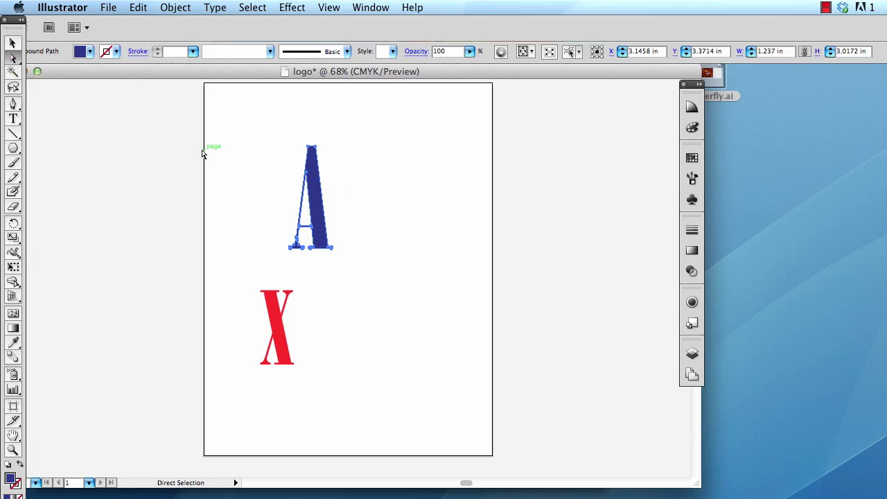
left_click(309, 177)
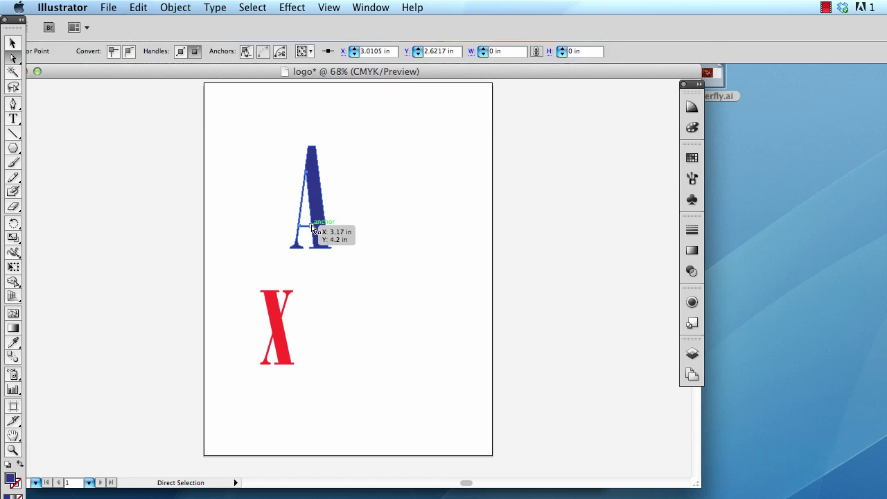
left_click_drag(312, 229, 312, 211)
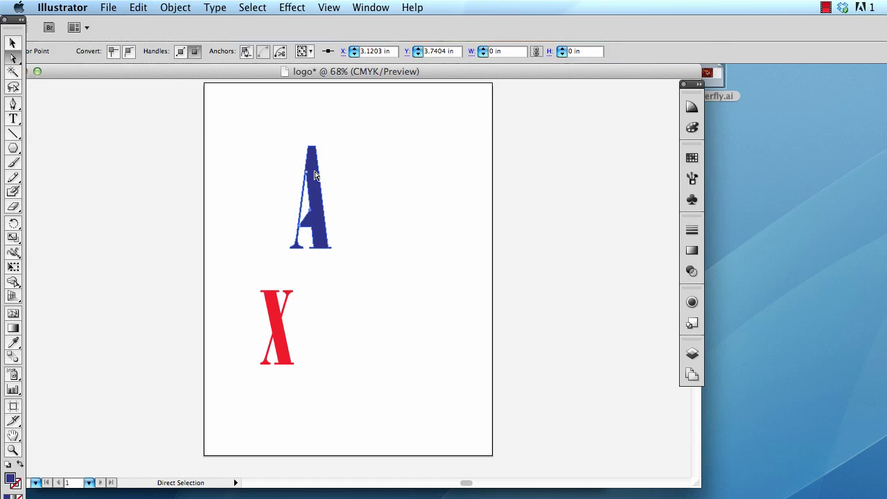
left_click_drag(335, 248, 343, 275)
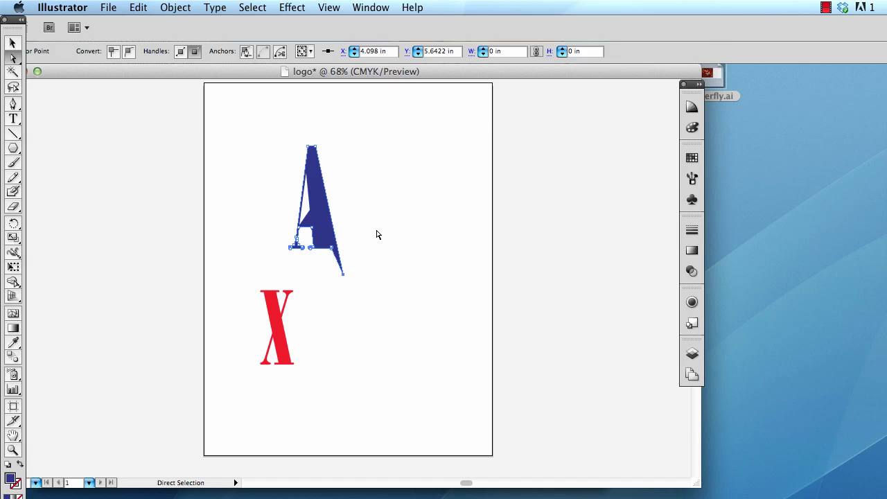
left_click(13, 43)
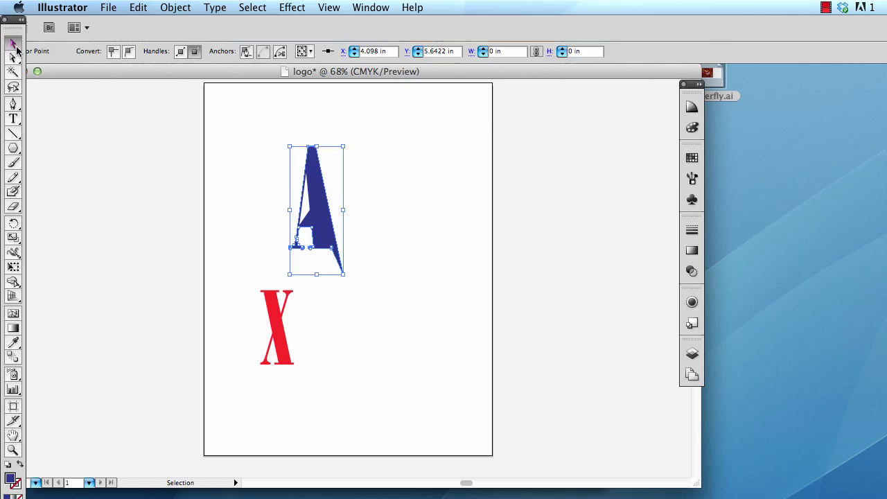
left_click(376, 343)
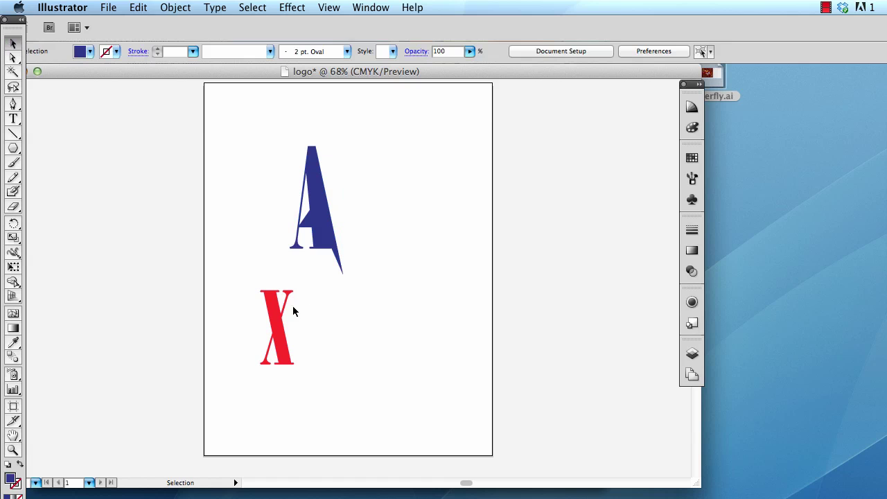
left_click_drag(275, 301, 340, 242)
left_click(427, 267)
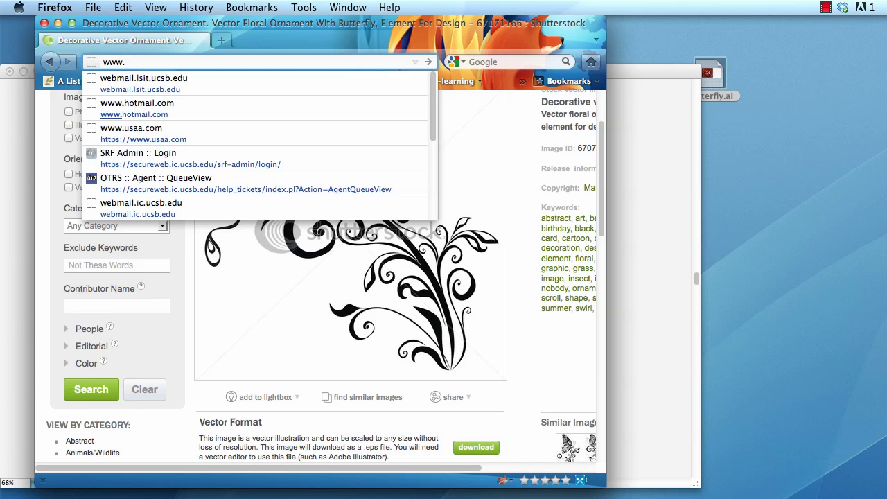
Load dafont.com in the browser and scroll through the homepage.
type("da")
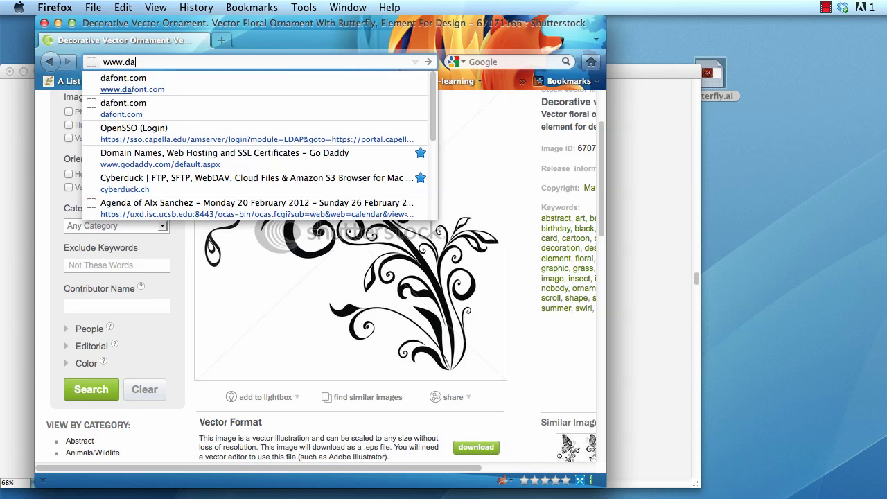
type("font.com")
key("Return")
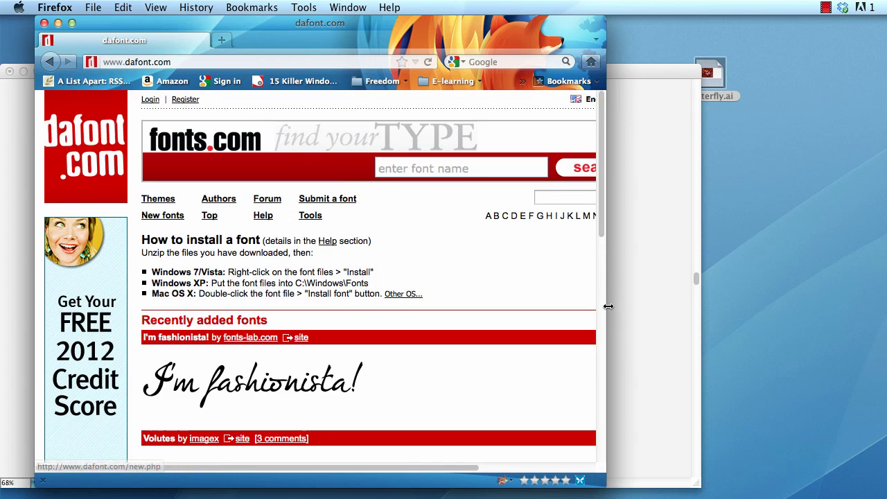
scroll(600, 239, "down", 1)
mouse_move(600, 239)
left_mouse_down()
mouse_move(590, 359)
mouse_move(595, 226)
left_mouse_up()
scroll(575, 333, "down", 10)
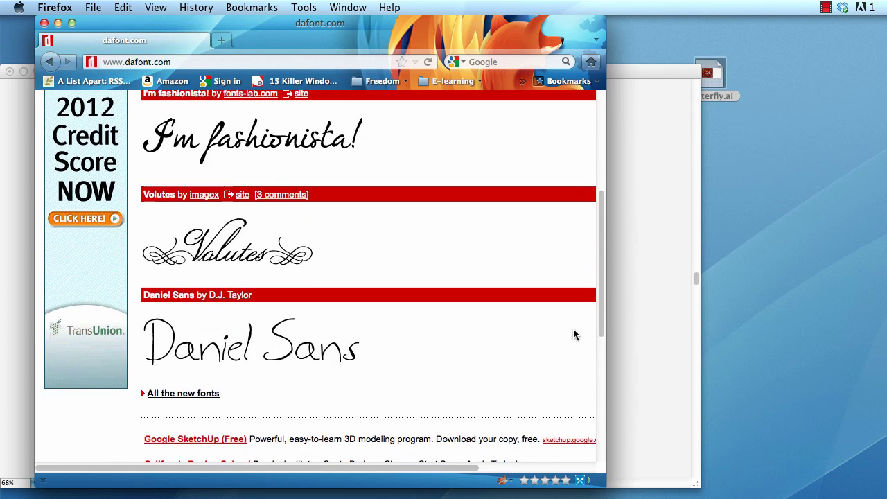
scroll(582, 409, "up", 1)
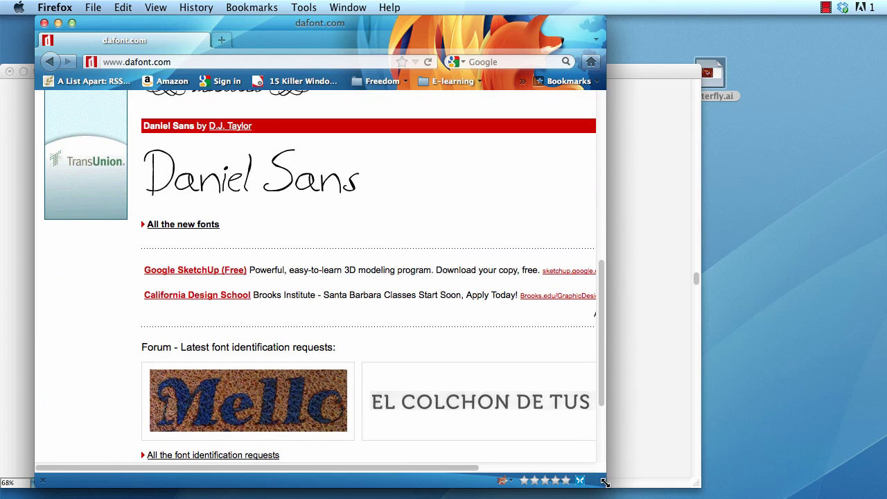
left_click_drag(605, 485, 870, 444)
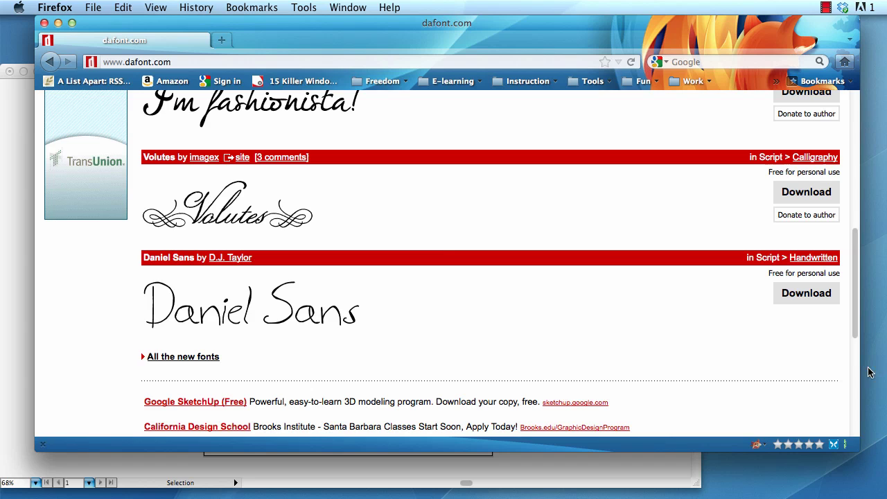
scroll(863, 285, "up", 3)
scroll(862, 285, "up", 5)
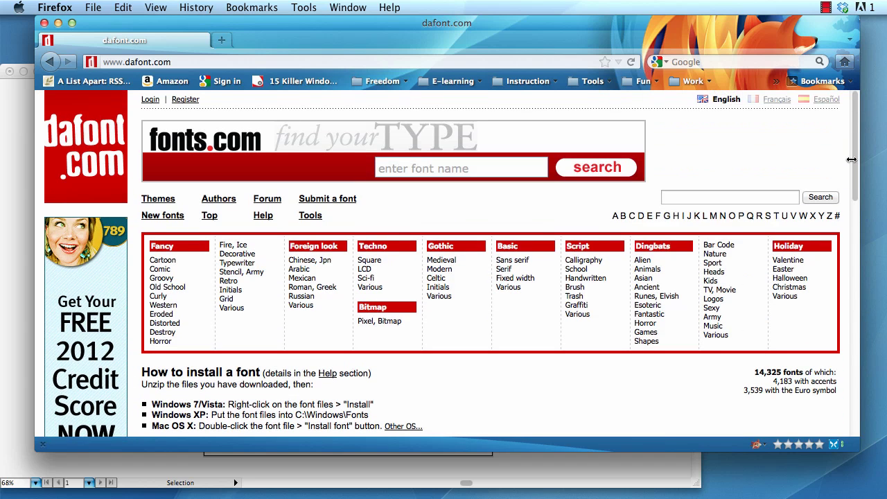
Open the Fancy > Comic category and set a custom preview at Large size.
left_click(171, 272)
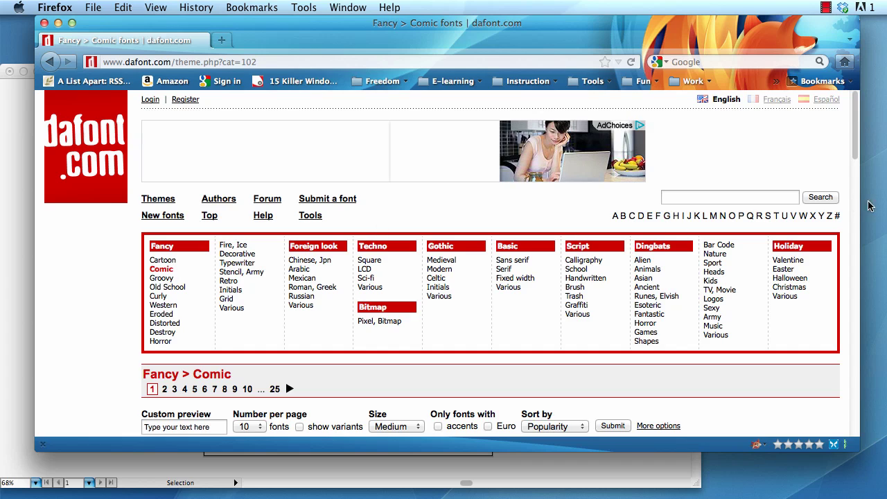
scroll(867, 159, "down", 5)
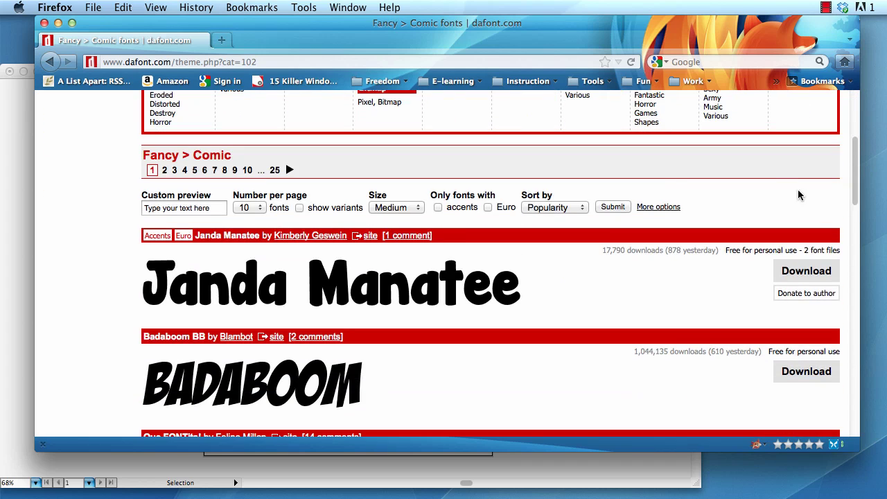
left_click(218, 208)
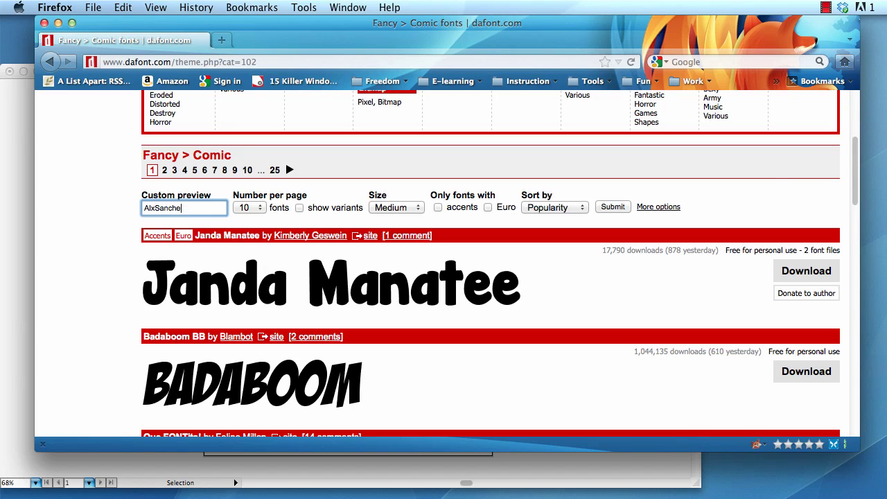
left_click(394, 208)
left_click(384, 254)
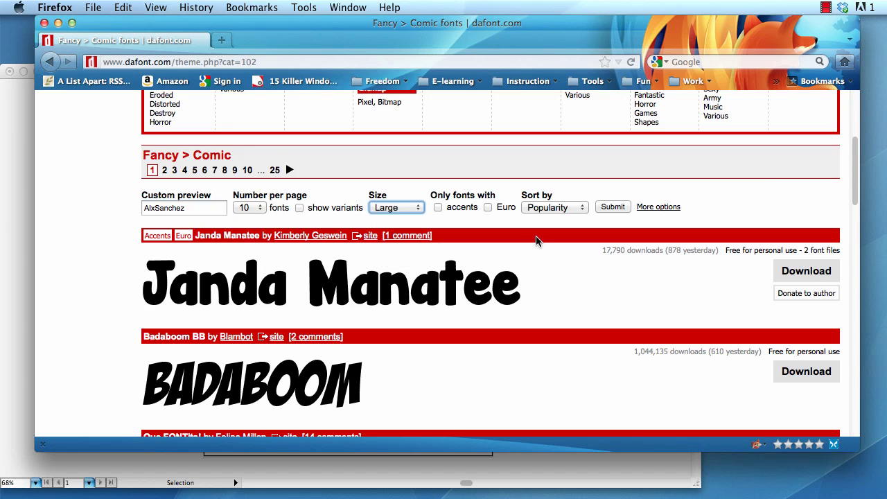
Apply the custom preview text and size, then browse to the Gothic > Medieval font category.
left_click(610, 208)
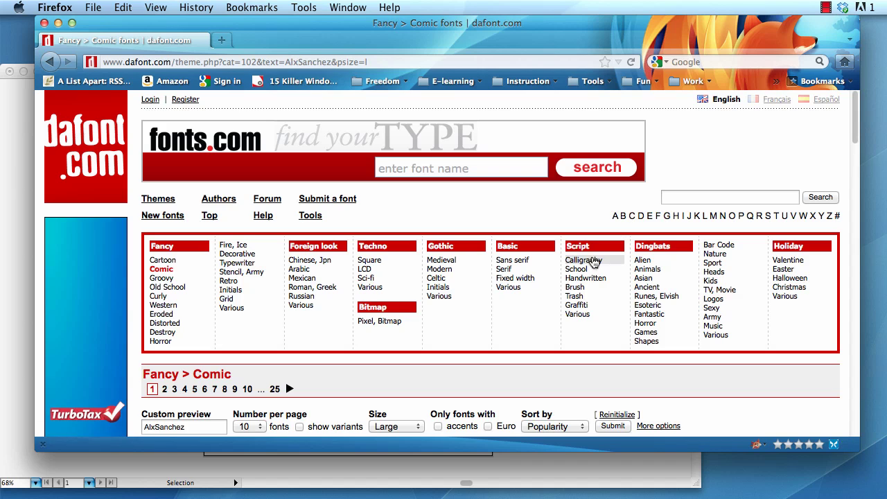
left_click(645, 248)
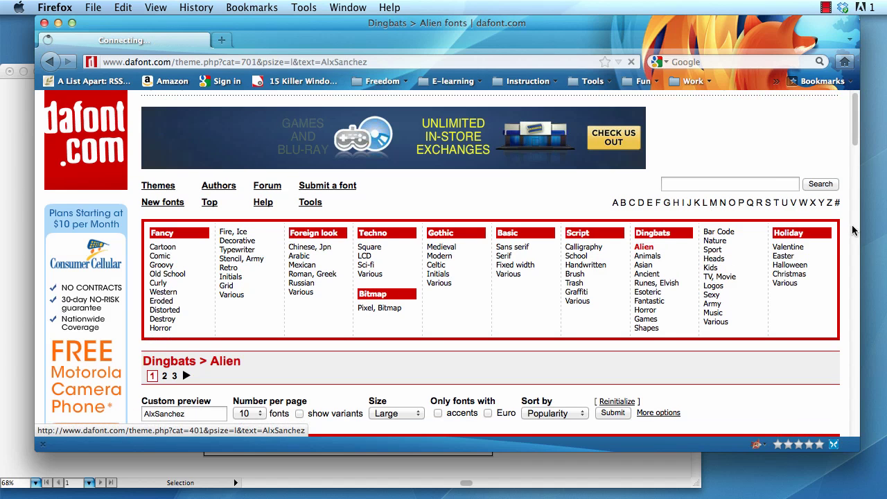
left_click(447, 251)
Scroll the Medieval list to the Germanica Family preview and bring up its link options.
scroll(831, 173, "down", 5)
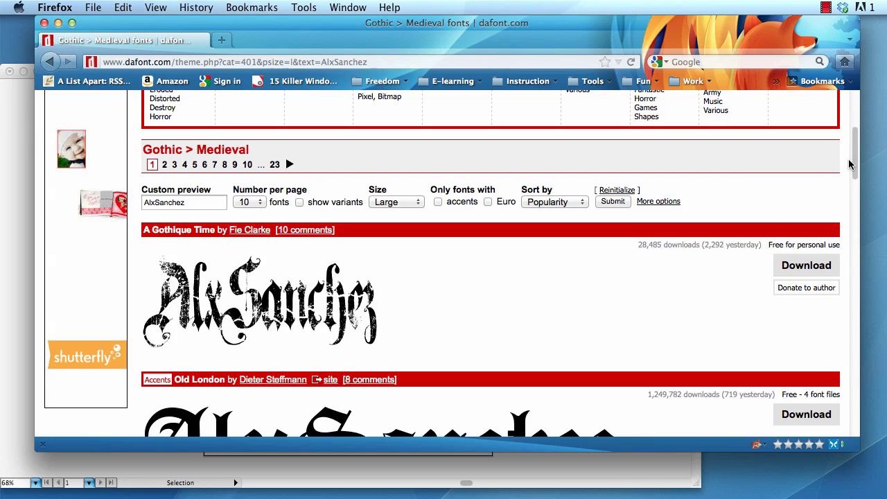
scroll(818, 198, "down", 5)
scroll(818, 197, "down", 15)
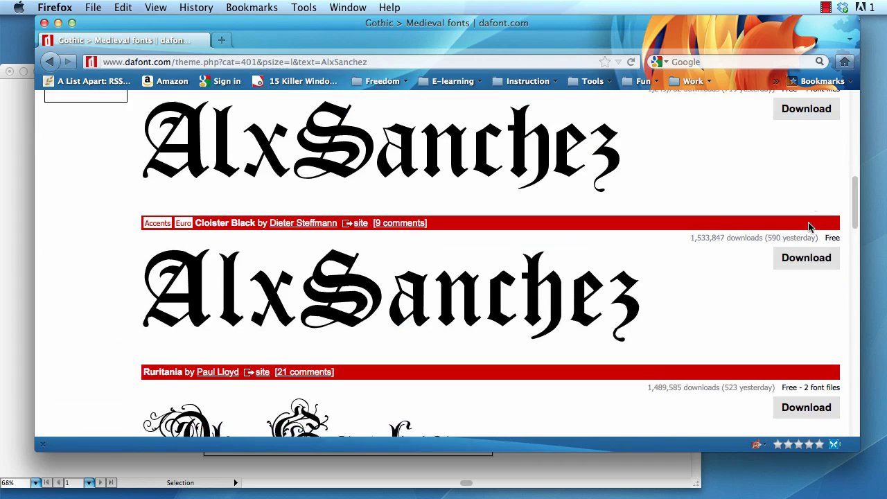
scroll(777, 350, "down", 5)
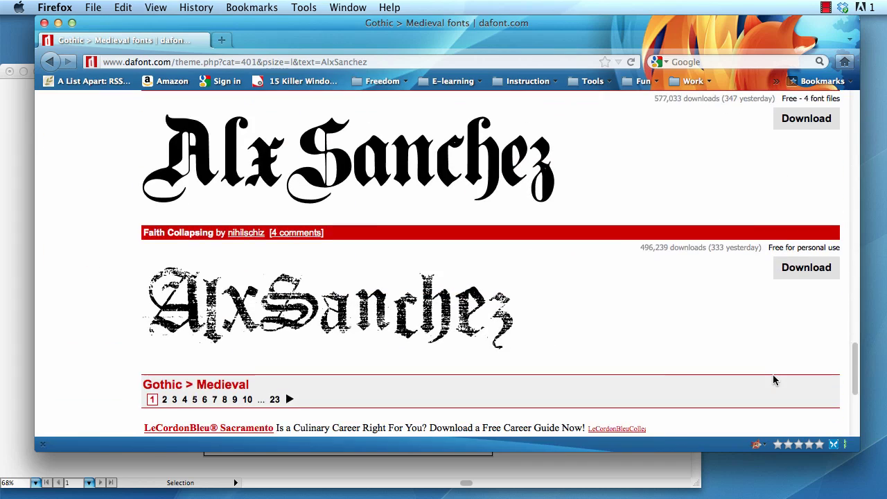
scroll(772, 380, "down", 1)
scroll(776, 381, "up", 3)
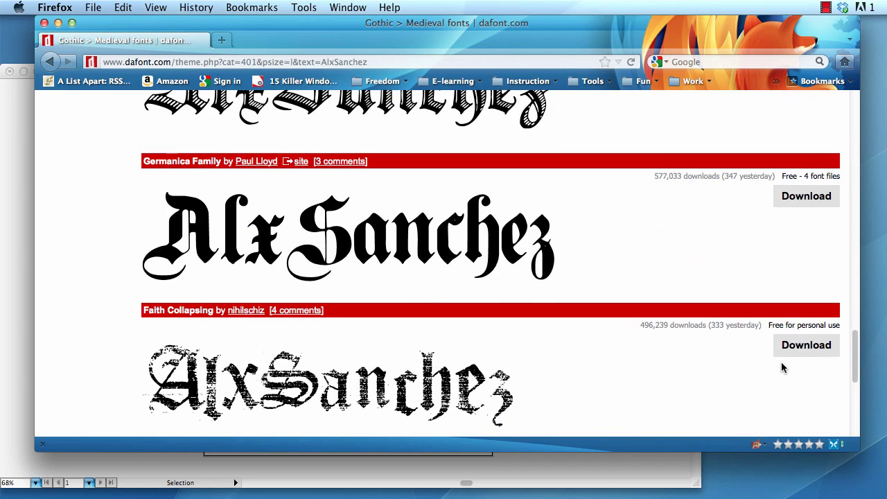
right_click(377, 234)
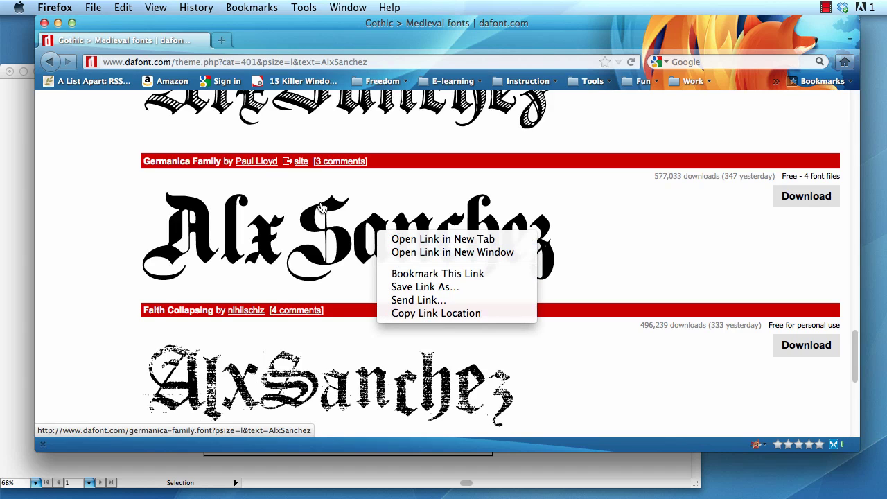
key("Escape")
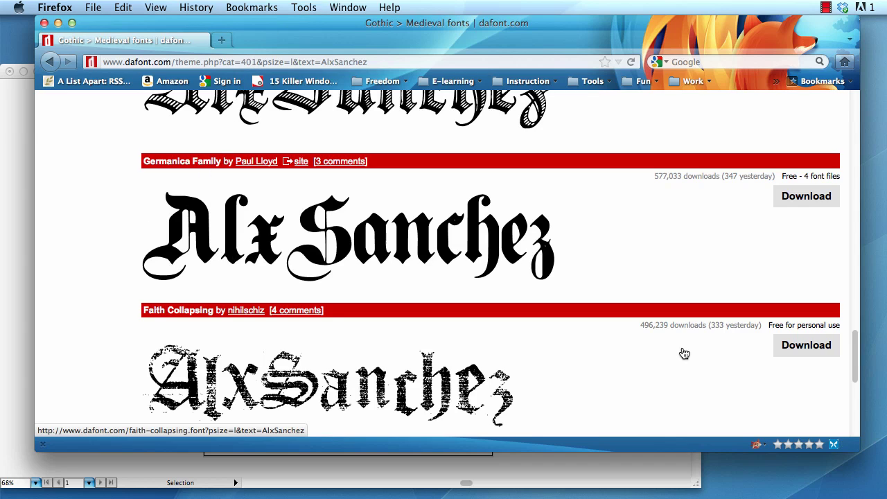
right_click(373, 244)
Open the Germanica Family page in a new window and view the AlxSanchez preview as a standalone image.
left_click(423, 263)
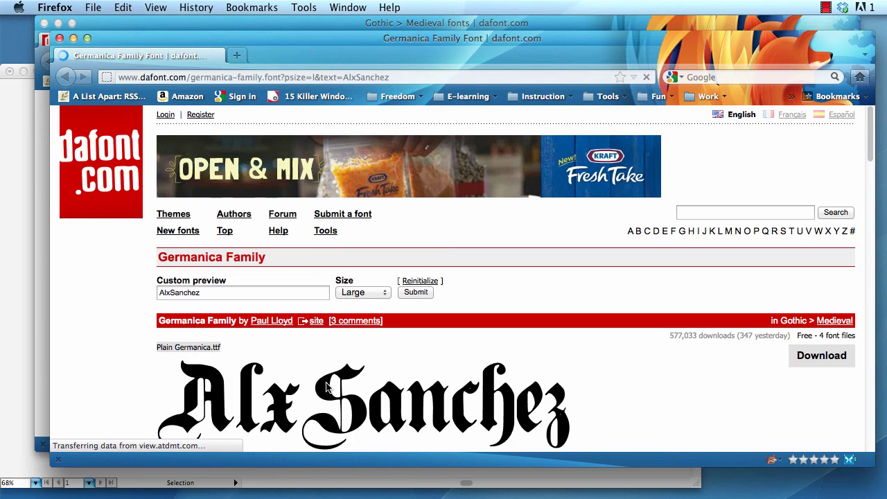
right_click(326, 387)
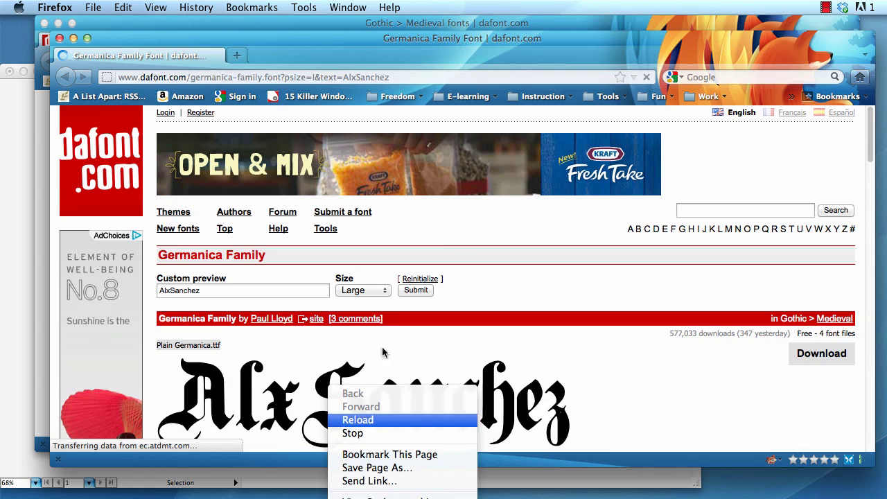
left_click_drag(464, 39, 477, 23)
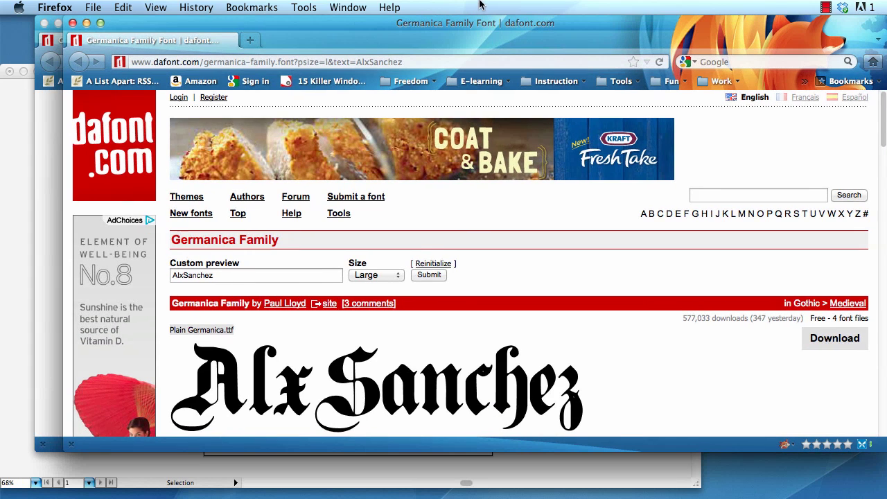
right_click(371, 353)
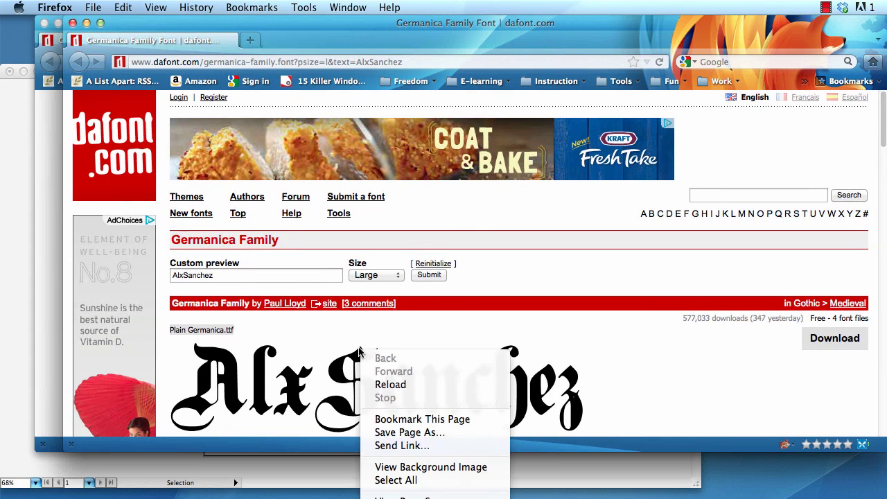
left_click(380, 480)
right_click(352, 347)
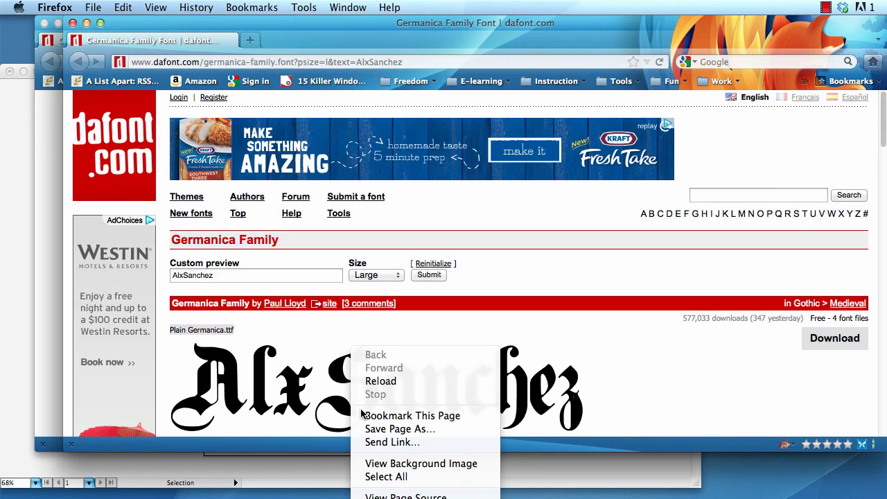
left_click(373, 463)
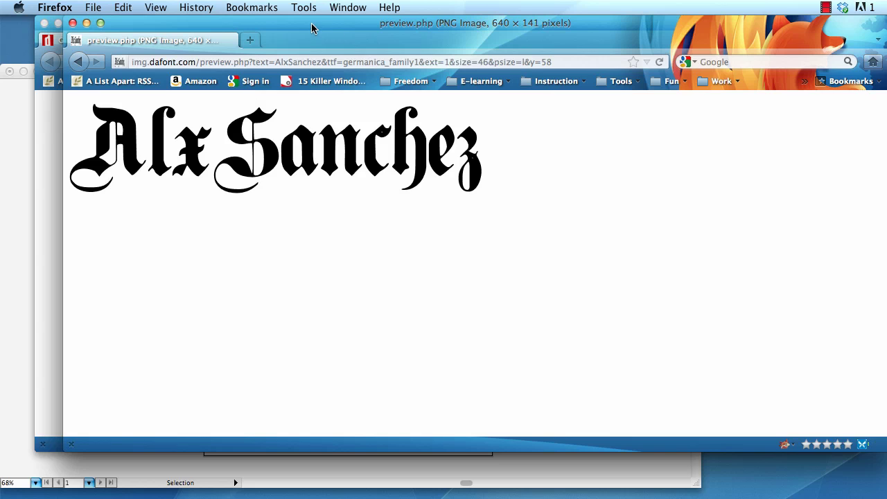
Copy the AlxSanchez preview image and return to the Illustrator logo document.
left_click_drag(312, 28, 728, 67)
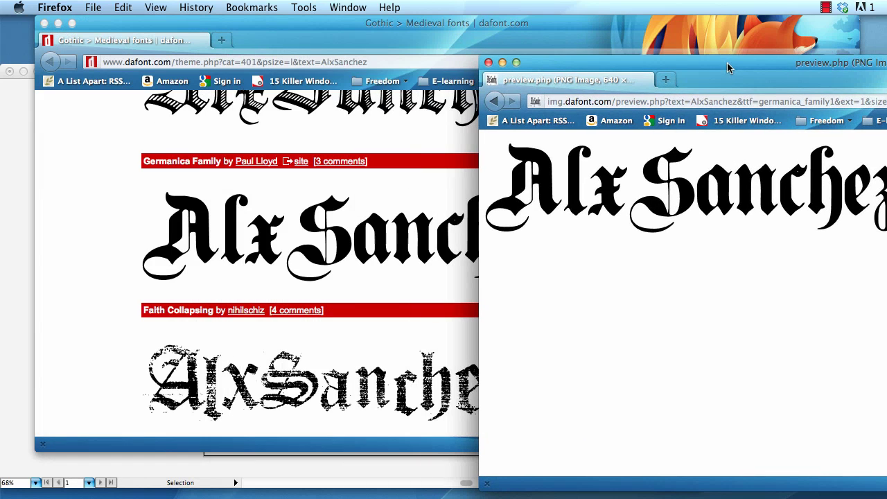
right_click(620, 184)
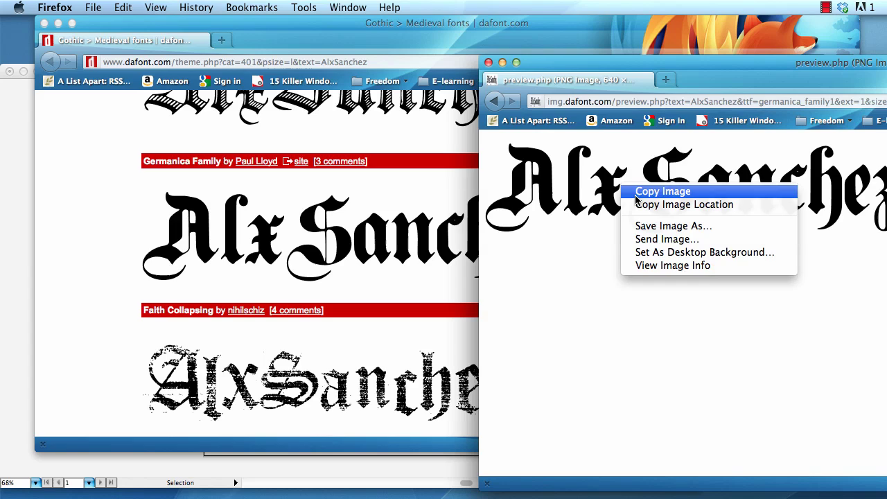
left_click(645, 192)
left_click(21, 184)
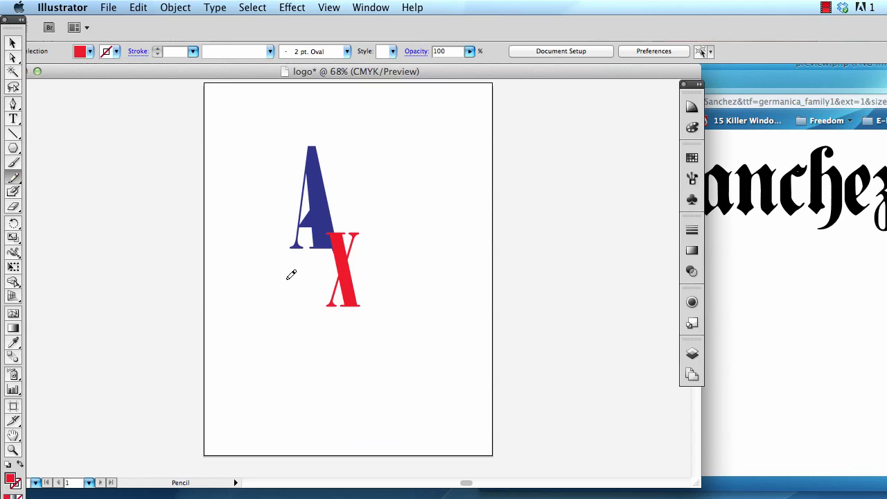
key("super+v")
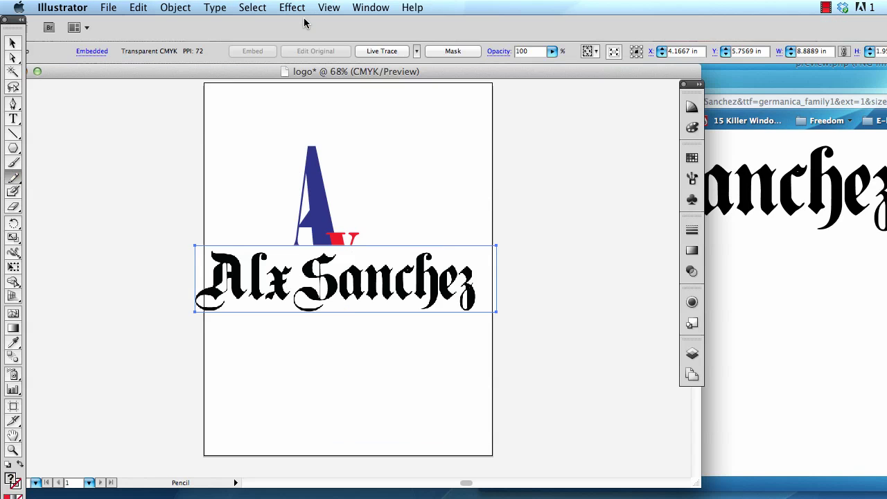
left_click(394, 51)
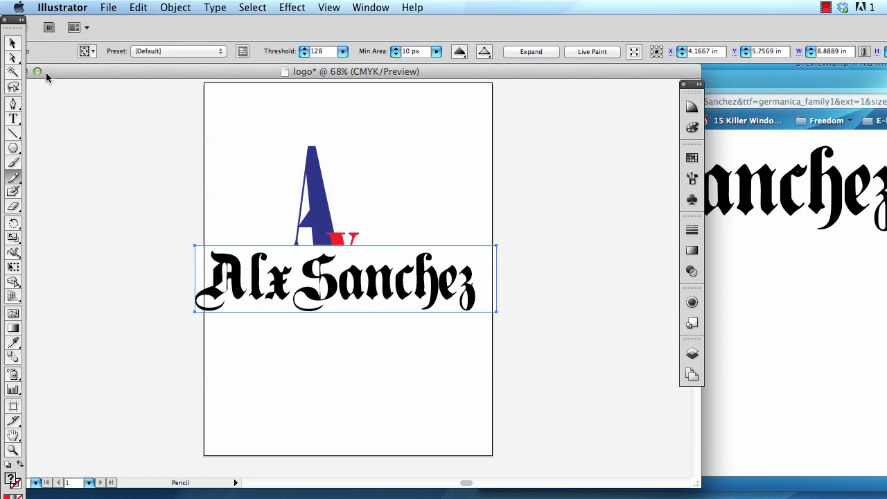
left_click(599, 52)
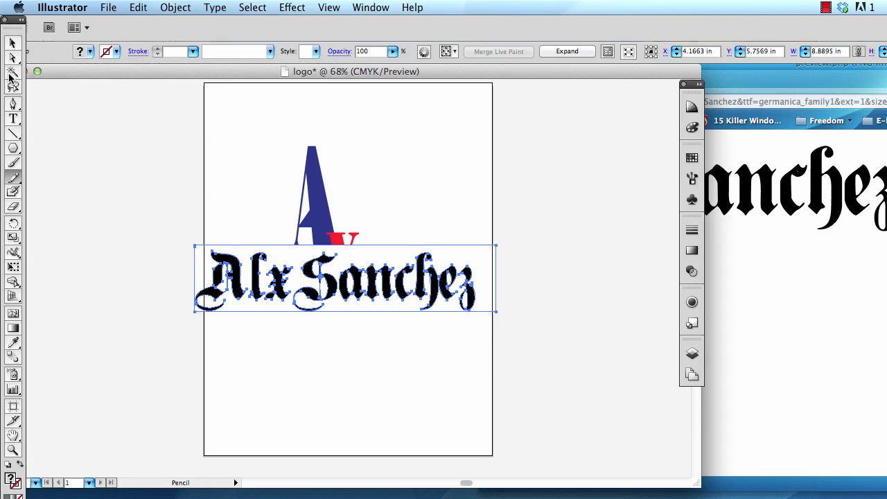
left_click(13, 43)
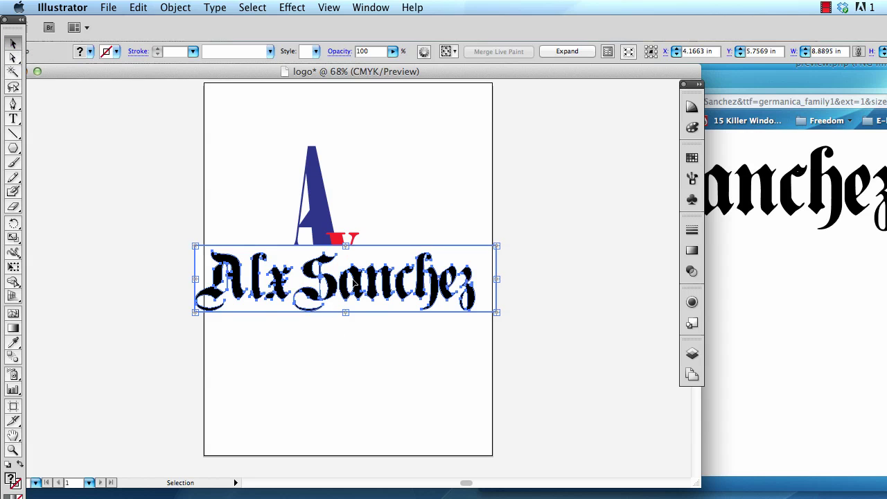
Isolate the traced lettering group and move the blackletter A to the page's top-left.
double_click(399, 275)
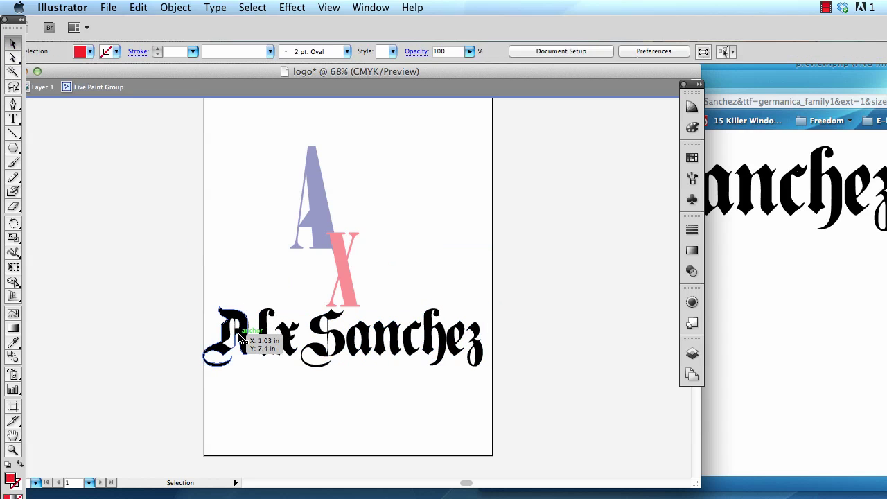
left_click(241, 338)
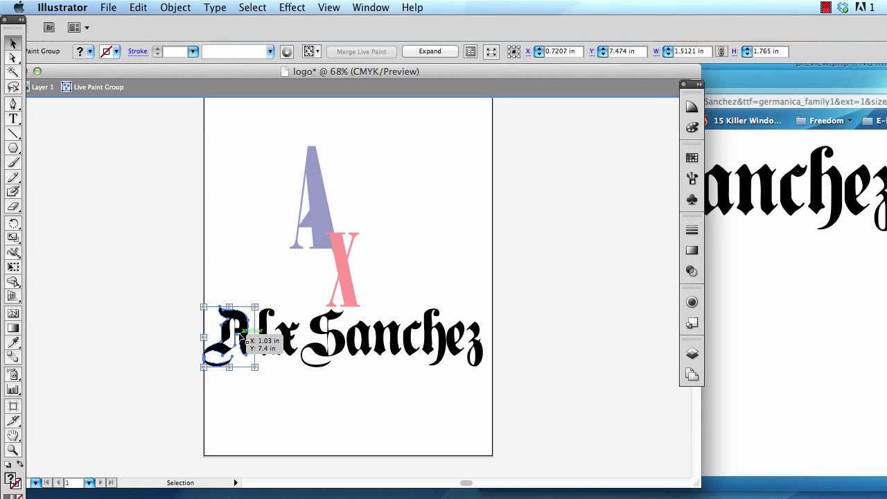
left_click_drag(241, 337, 277, 416)
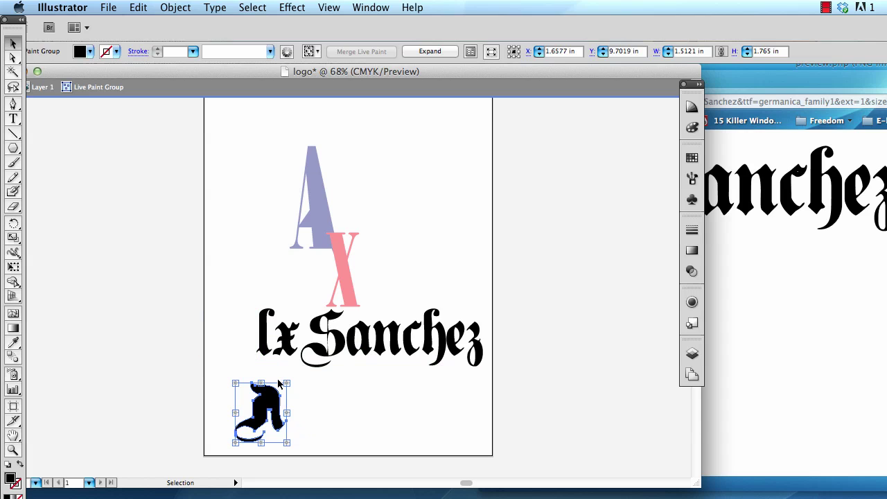
key("super+z")
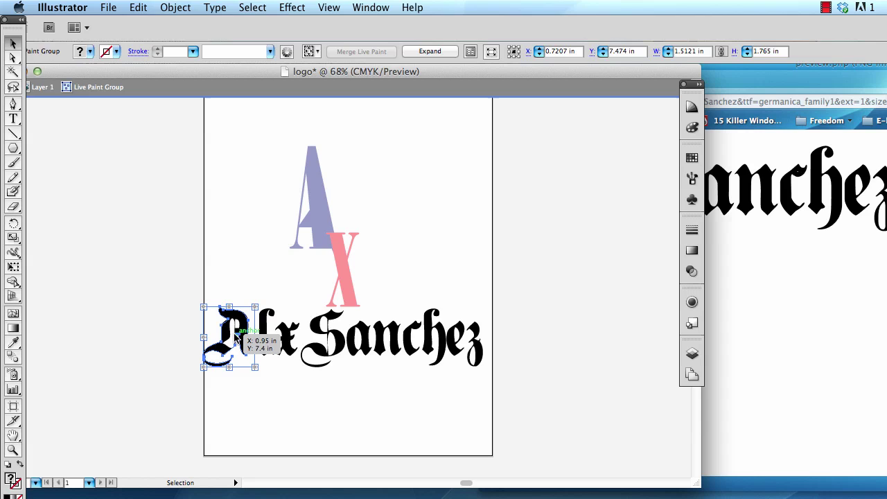
left_click(159, 280)
mouse_move(160, 281)
left_mouse_down()
mouse_move(256, 379)
mouse_move(169, 340)
mouse_move(251, 189)
left_mouse_up()
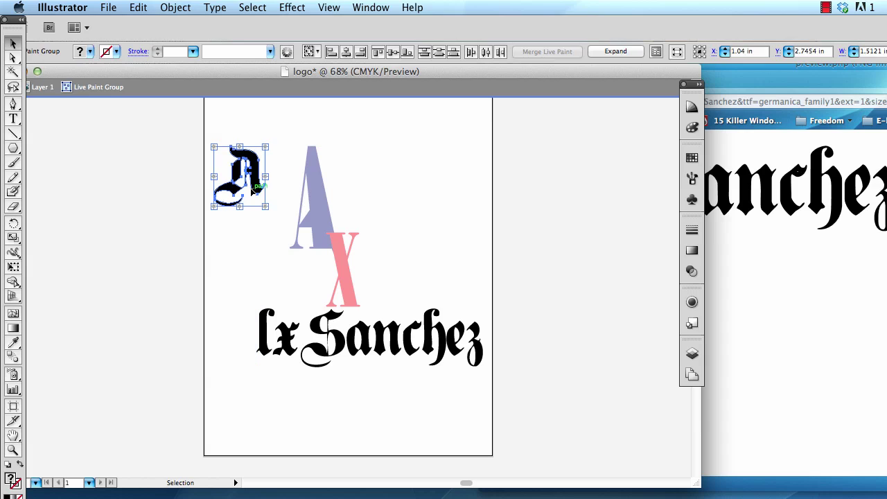
left_click(173, 195)
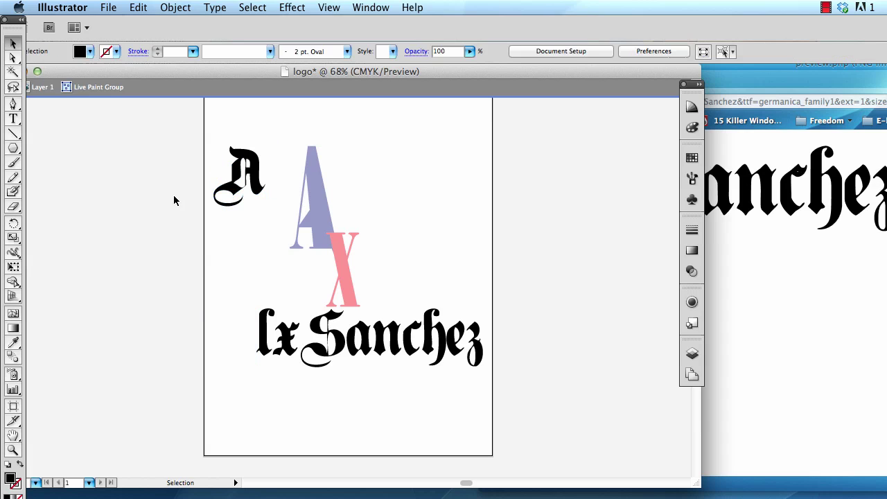
Delete the 'lx' letters, stack the S beneath the A, and select the 'anchez' letters.
left_click_drag(241, 292, 297, 361)
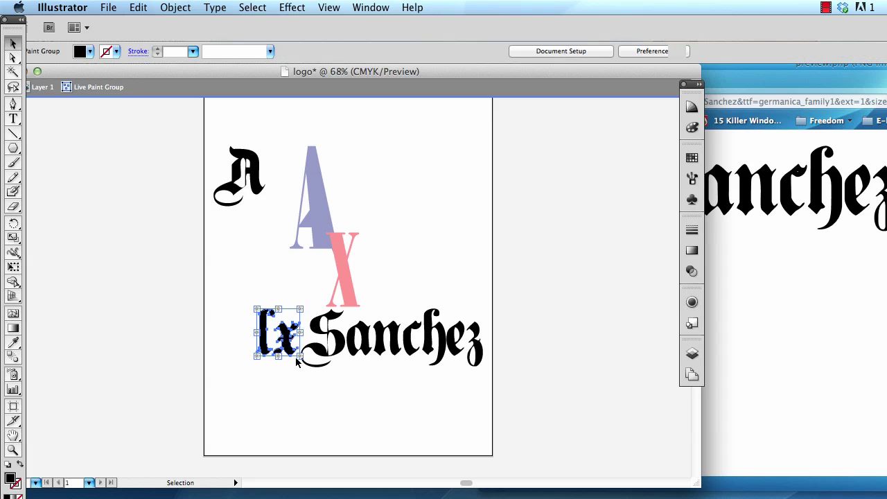
key("Delete")
left_click_drag(281, 283, 346, 378)
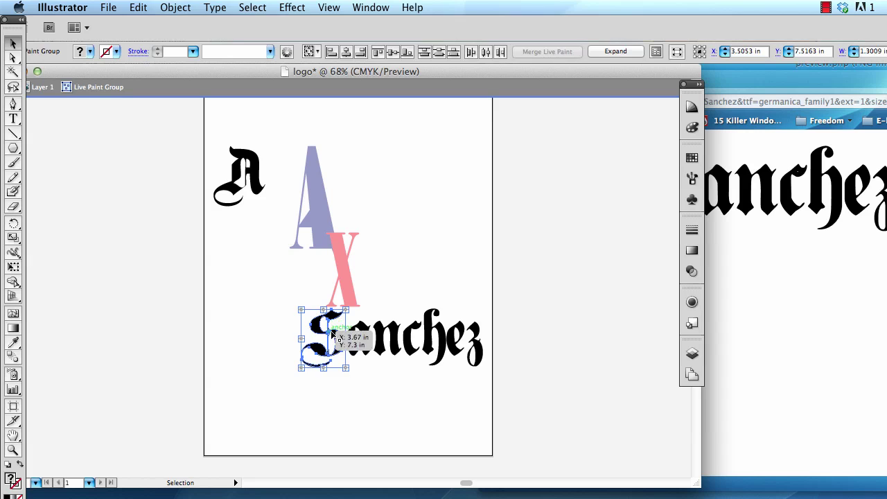
left_click_drag(331, 336, 246, 216)
left_click(245, 298)
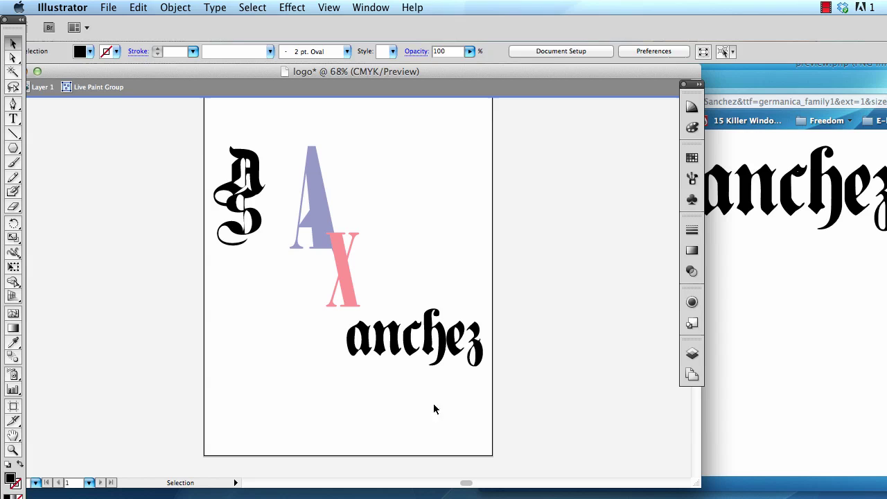
left_click_drag(411, 337, 514, 403)
Delete 'anchez', exit isolation, and place the A–S monogram below the blue A, left of the red X.
key("Delete")
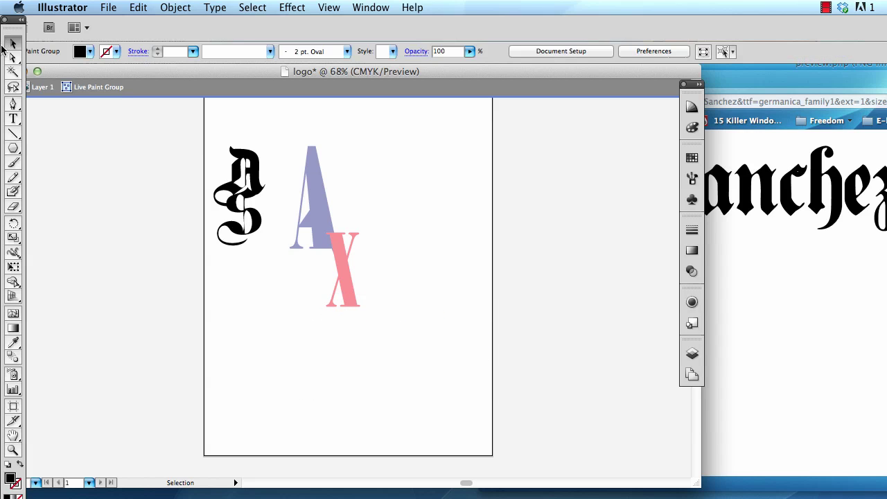
left_click(43, 91)
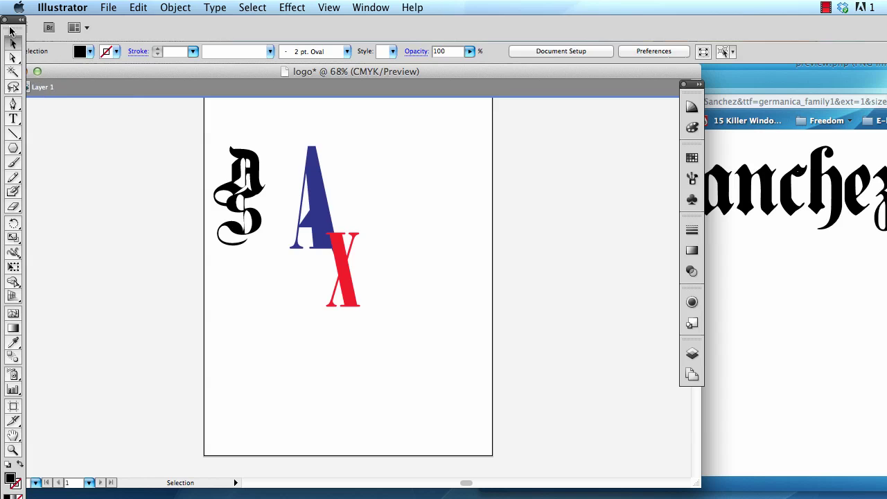
left_click_drag(250, 188, 277, 318)
left_click(420, 305)
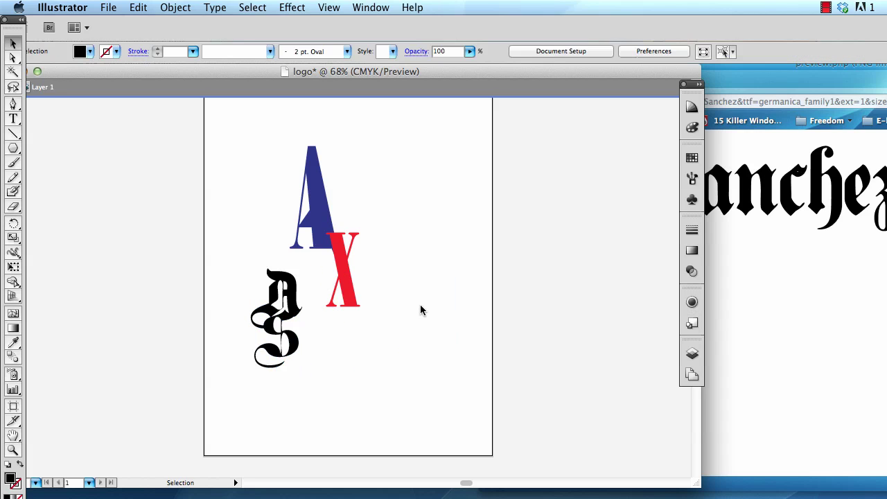